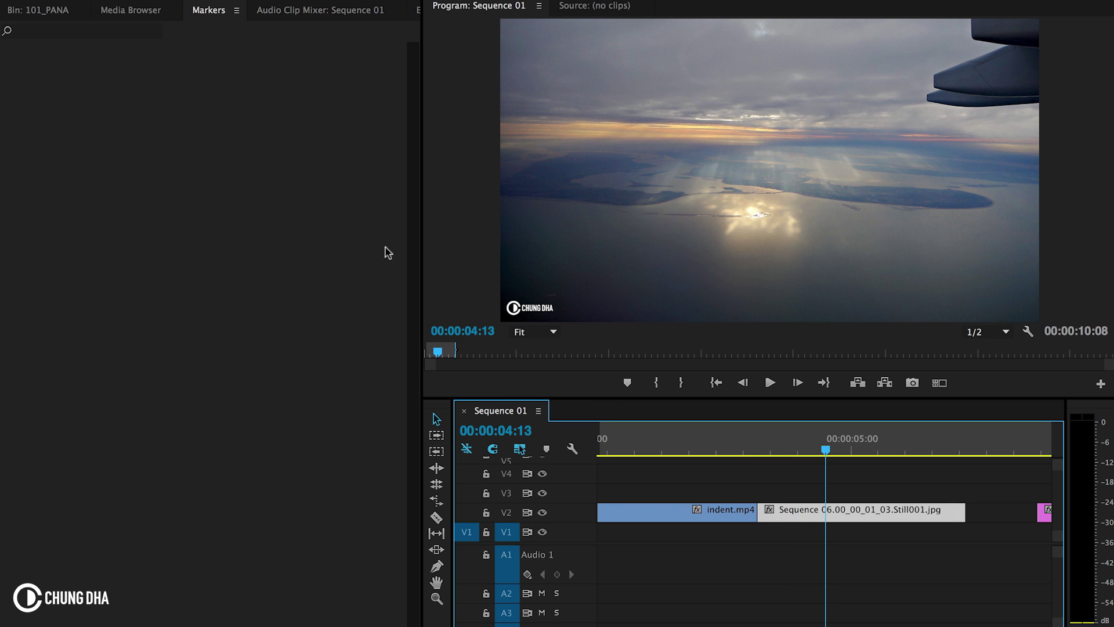
# - Create a new 1920 × 1080 title at 25 fps with square pixels in the 101_PANA bin
pyautogui.click(66, 14)
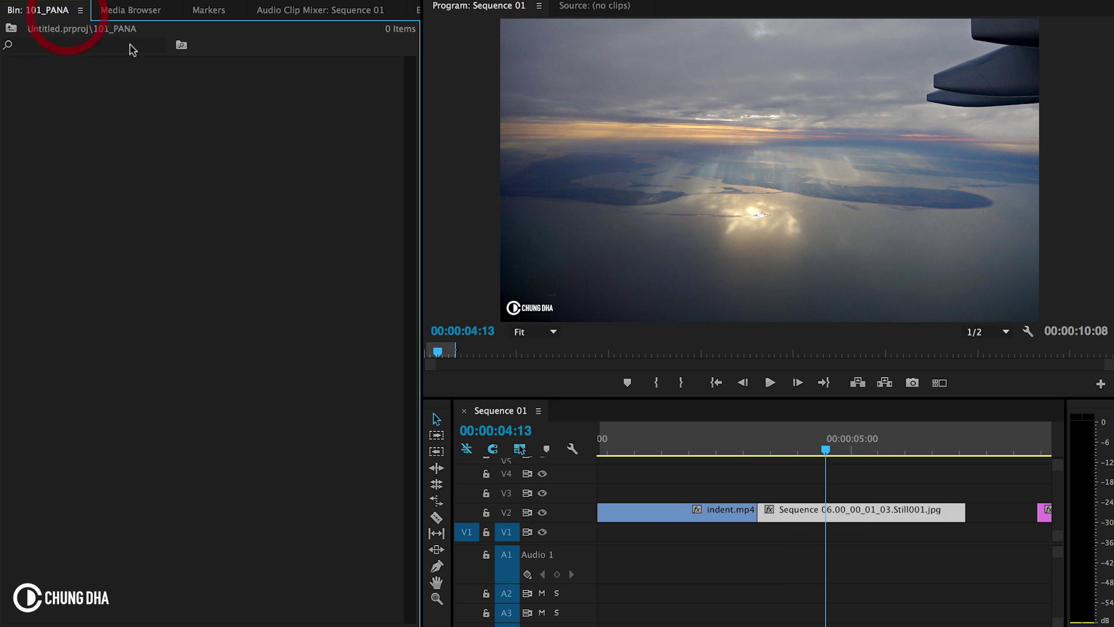
pyautogui.click(203, 262)
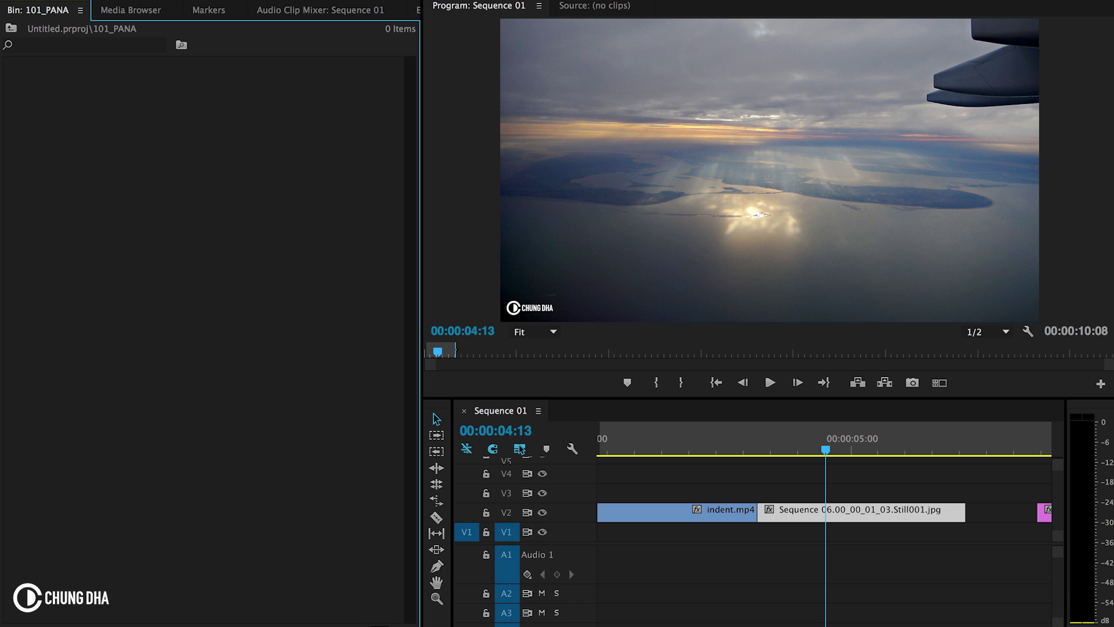
pyautogui.click(383, 622)
pyautogui.click(522, 542)
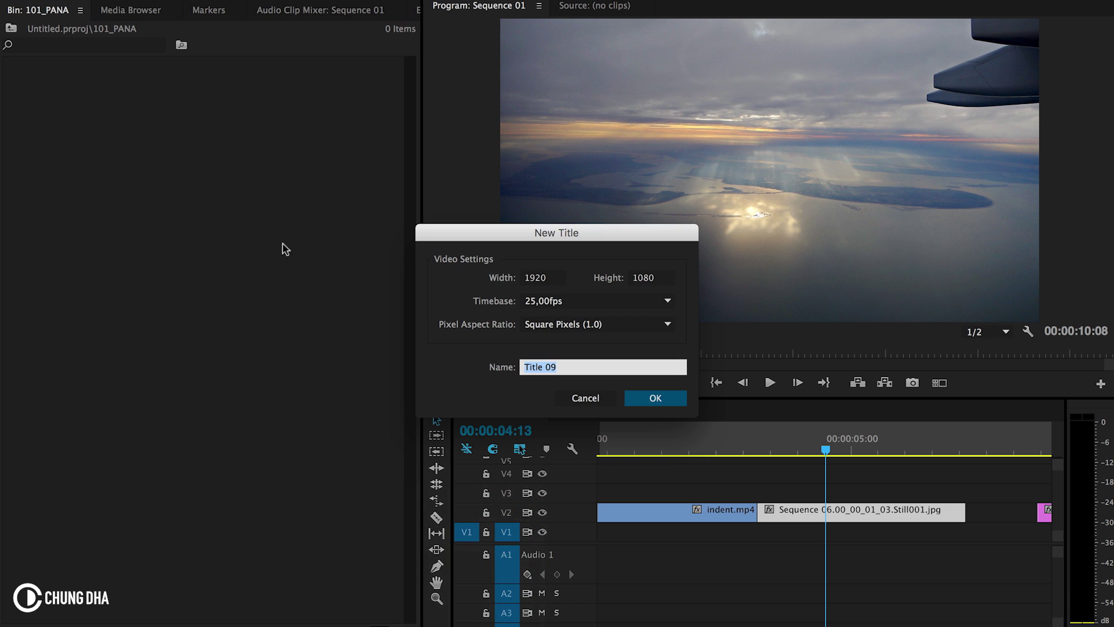
pyautogui.click(652, 398)
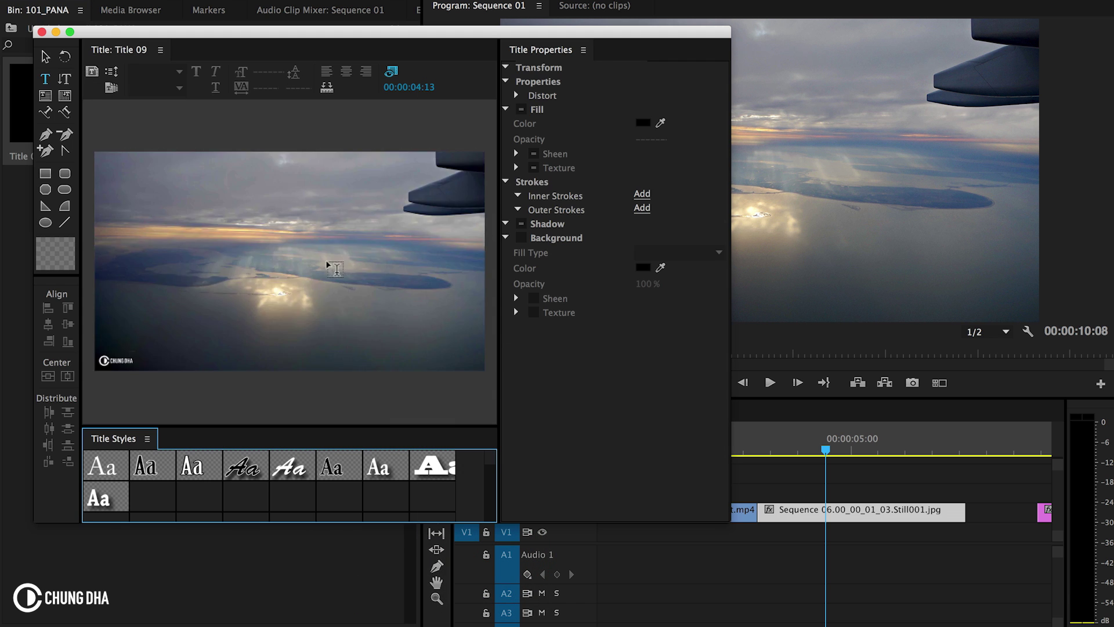
# - Add a line of text with the creator's full name near the middle of the title frame
pyautogui.click(234, 257)
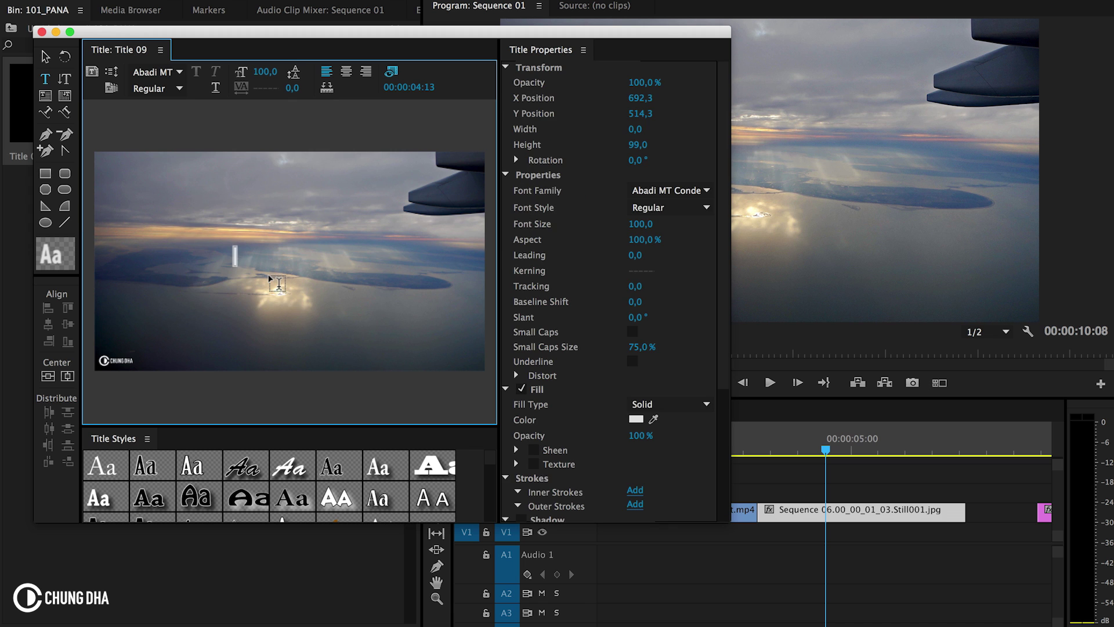
pyautogui.write('Chung')
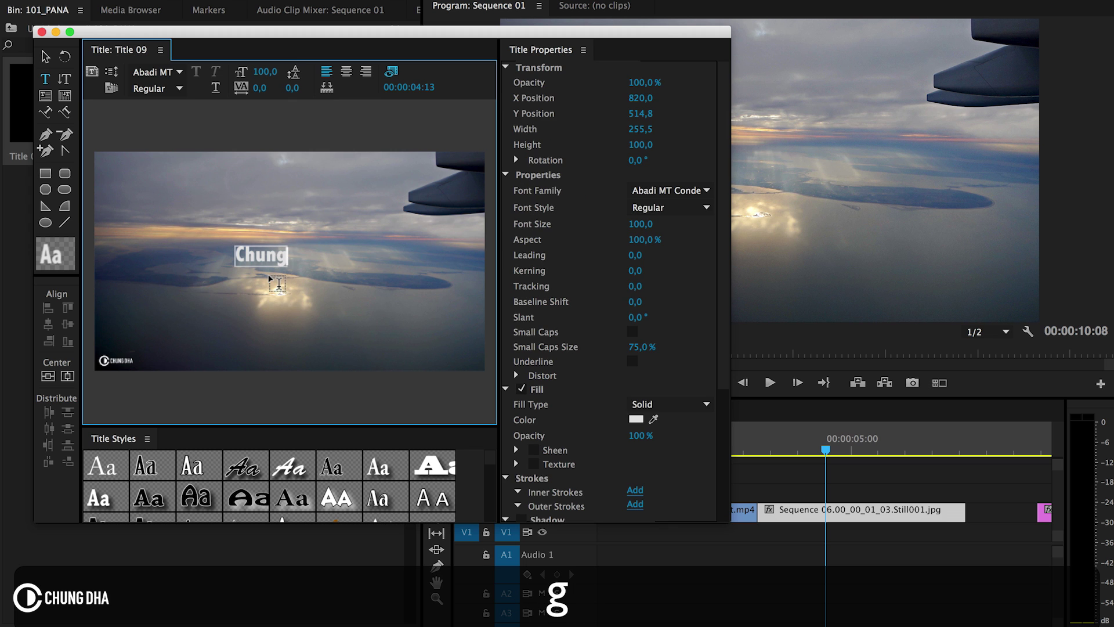
pyautogui.write(' Dha')
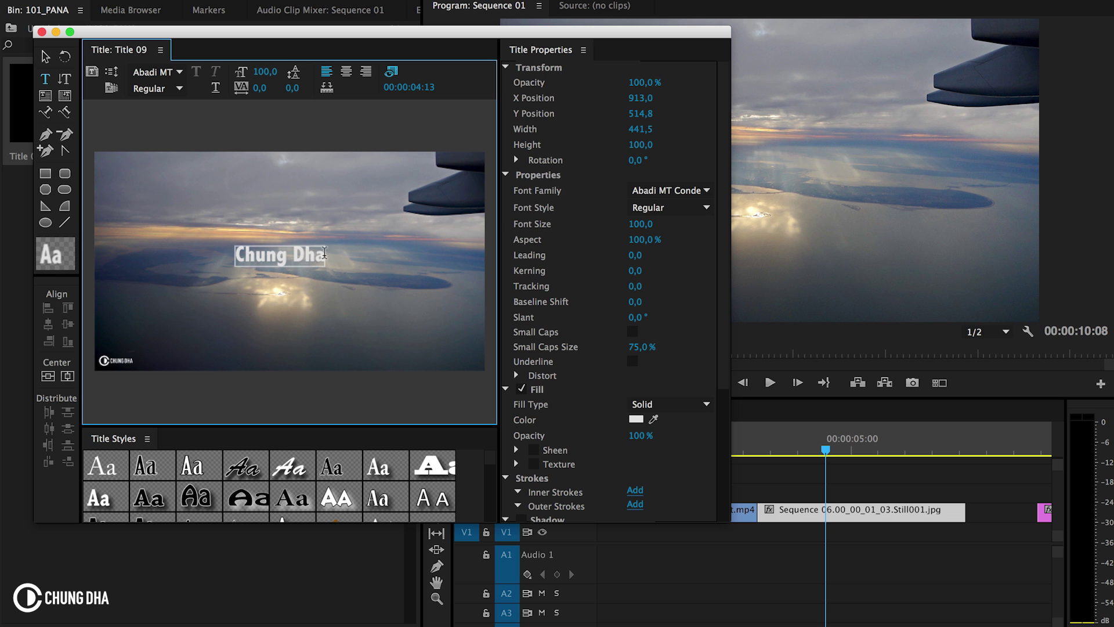
# - Change the font family of the whole name text to the Handwriting font
pyautogui.moveTo(324, 256); pyautogui.dragTo(235, 255)
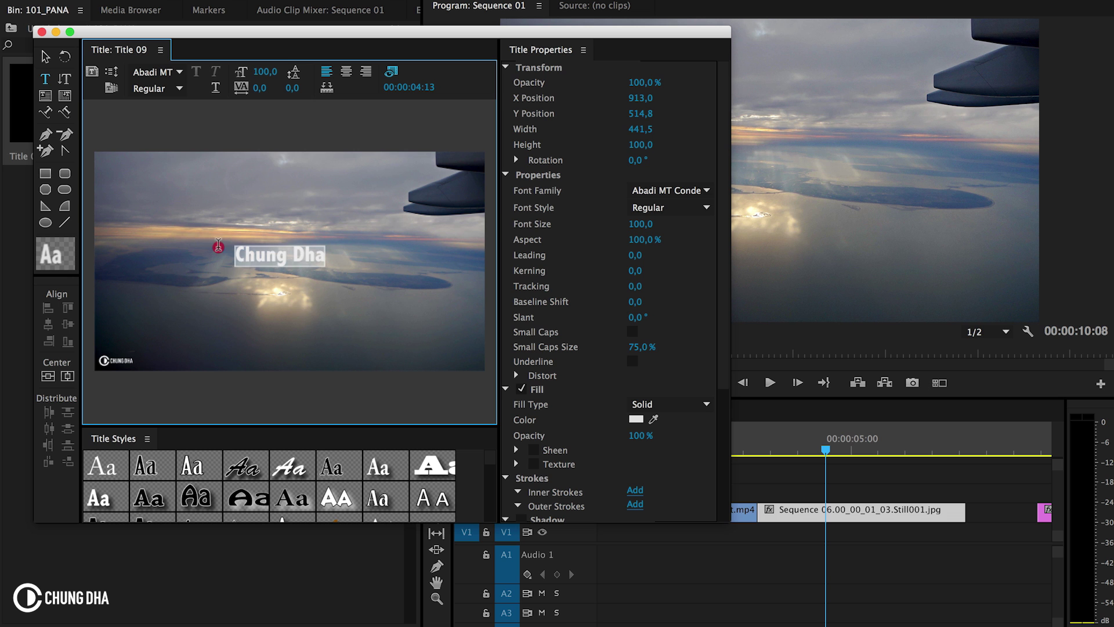
pyautogui.click(707, 190)
pyautogui.scroll(-10, 687, 432)
pyautogui.click(688, 462)
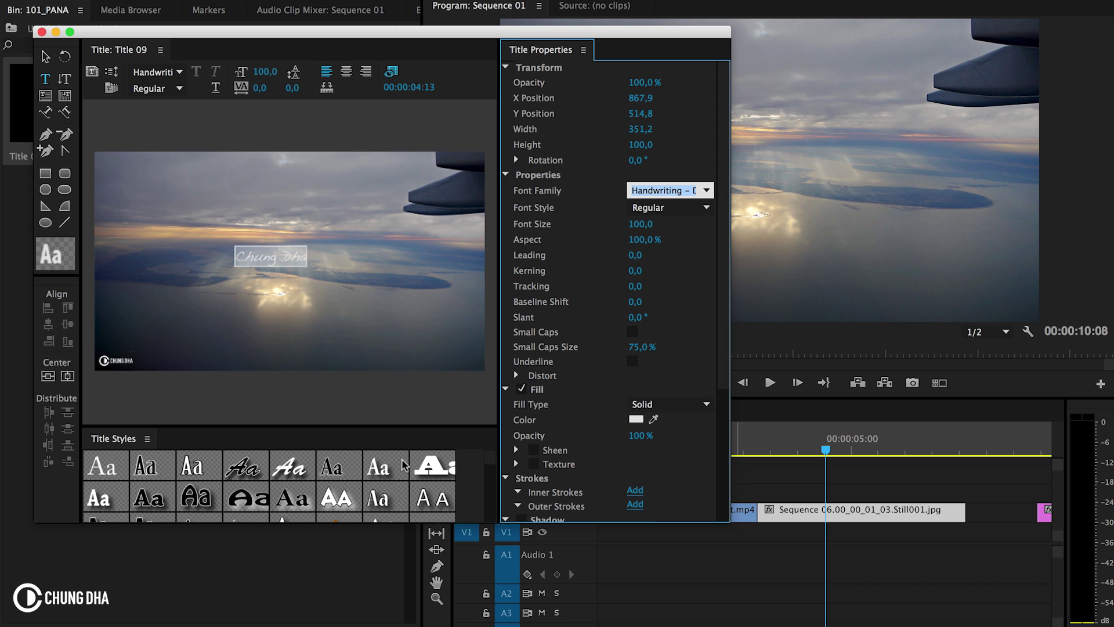
# - Enlarge the name text to font size 292, center it horizontally and vertically in the frame, and close the title
pyautogui.moveTo(641, 224); pyautogui.dragTo(815, 224)
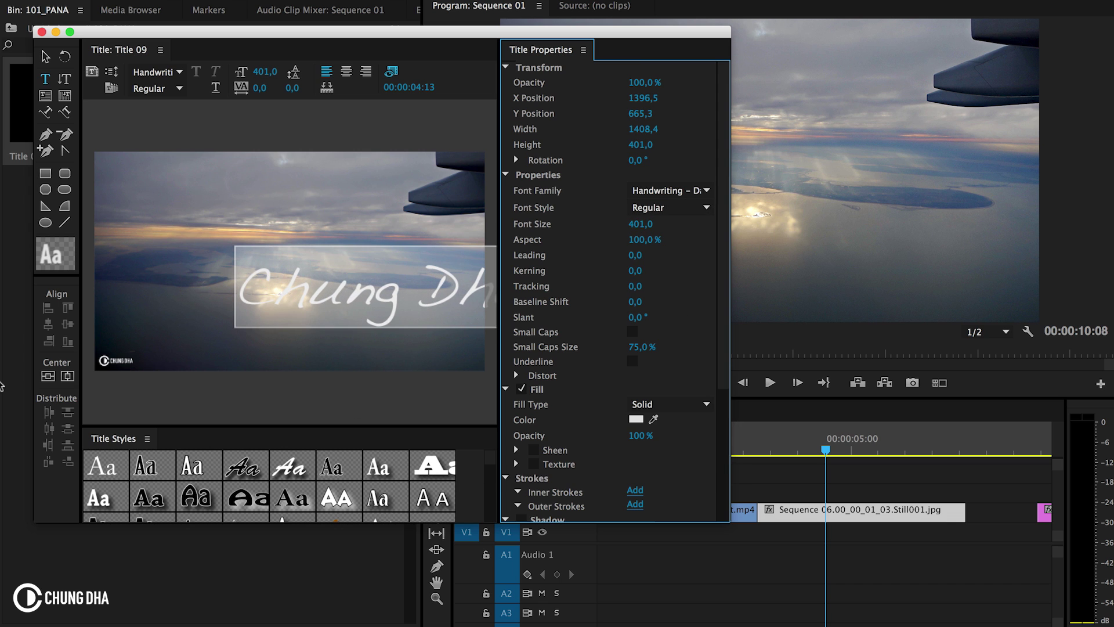
pyautogui.click(67, 376)
pyautogui.click(67, 376)
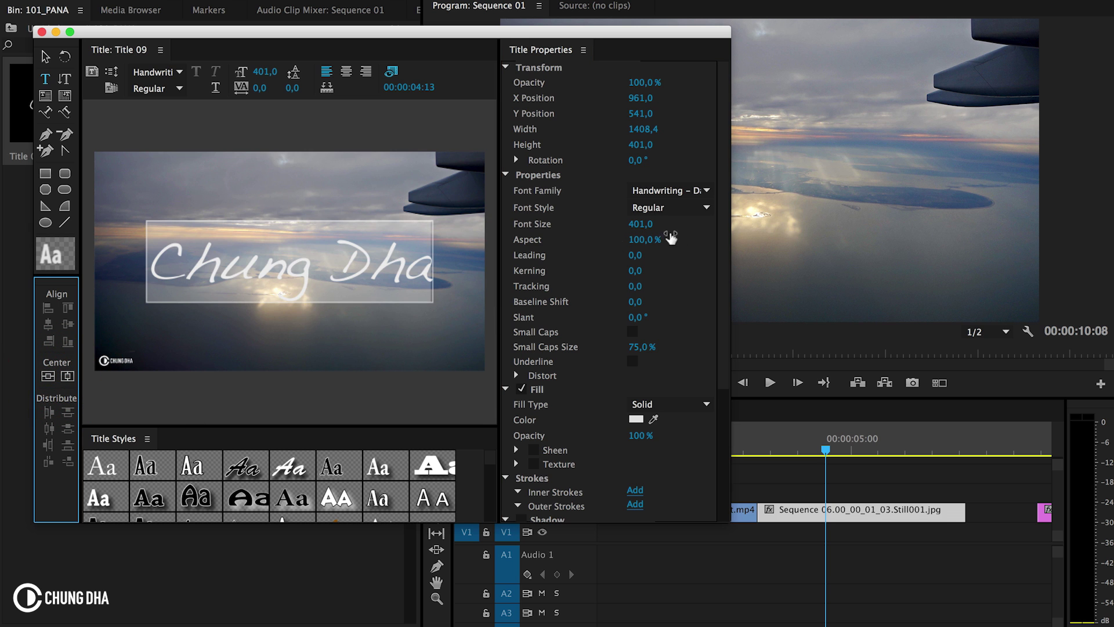
pyautogui.moveTo(643, 224); pyautogui.dragTo(609, 224)
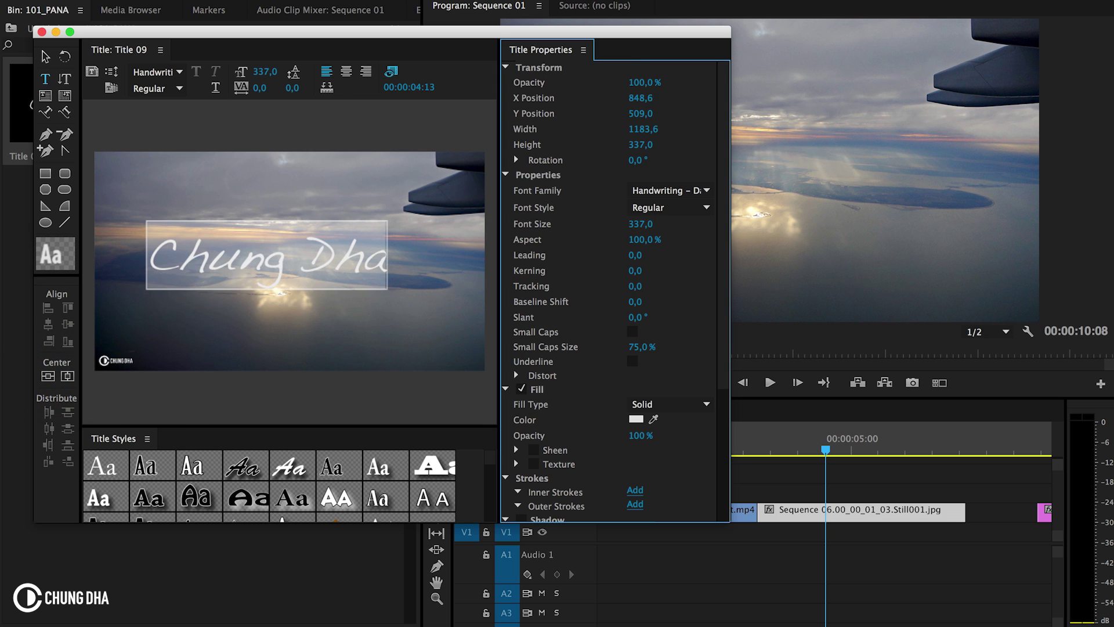
pyautogui.click(48, 376)
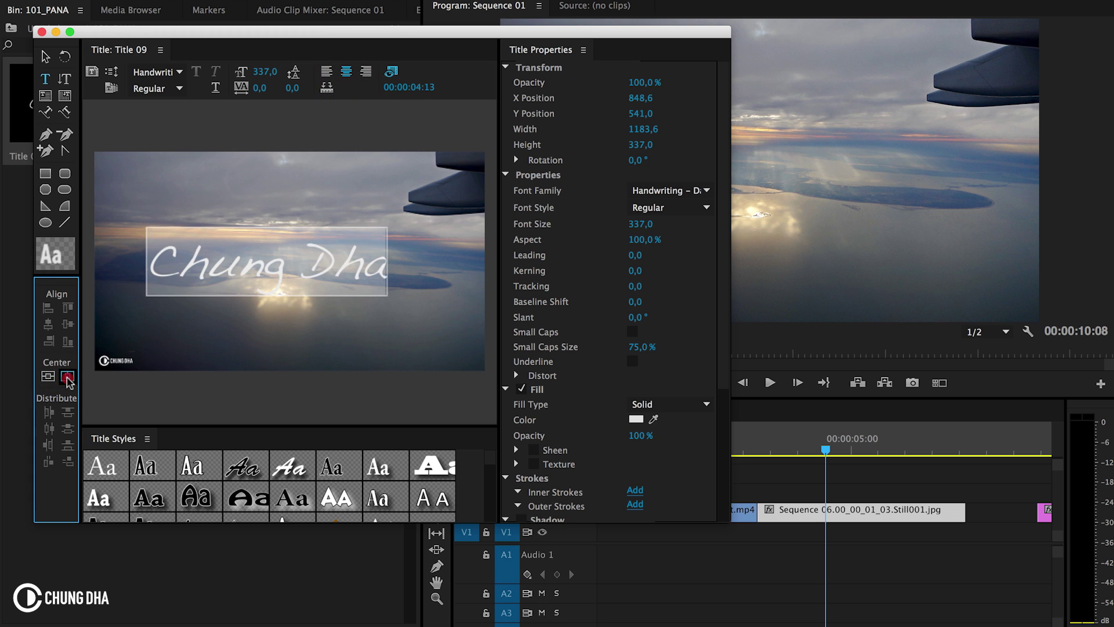
pyautogui.click(68, 376)
pyautogui.moveTo(641, 224); pyautogui.dragTo(616, 224)
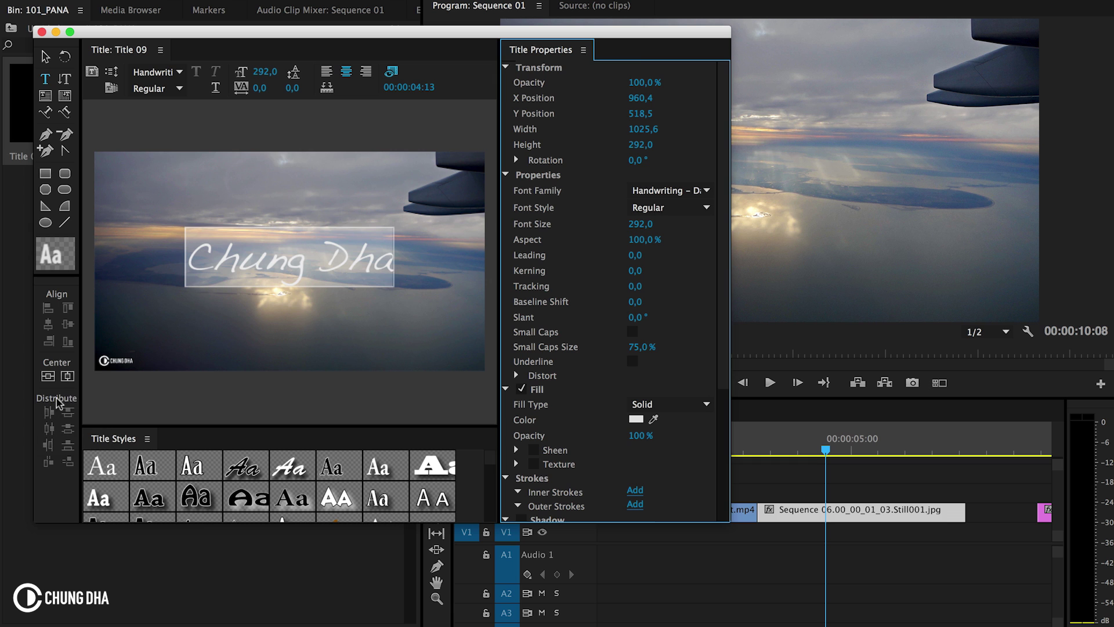
pyautogui.click(48, 376)
pyautogui.click(67, 376)
pyautogui.click(701, 213)
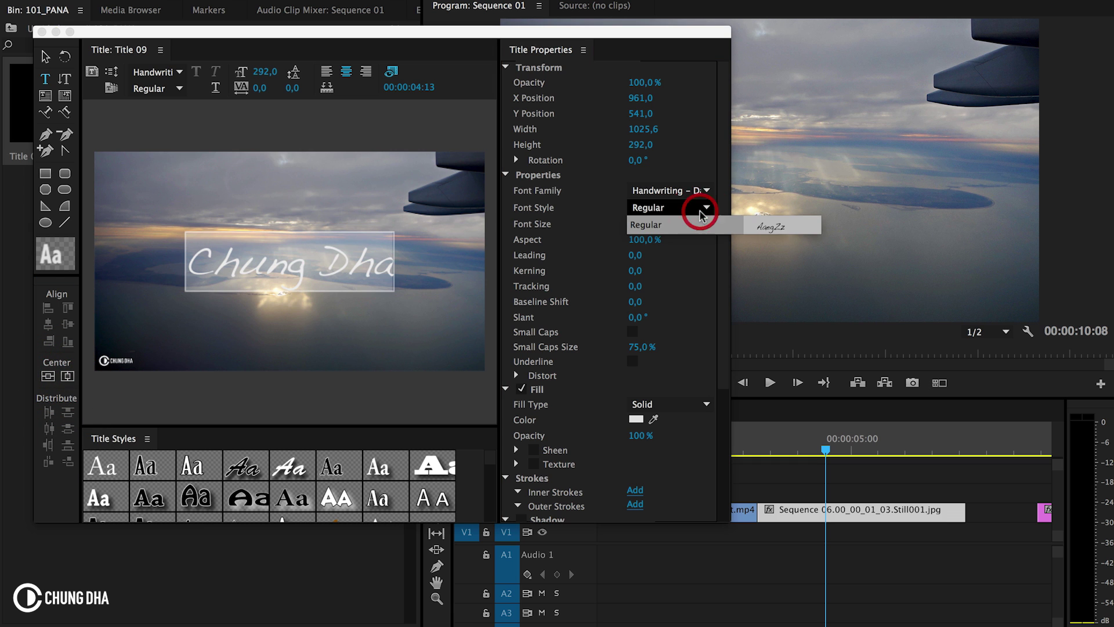
pyautogui.click(702, 204)
pyautogui.click(42, 32)
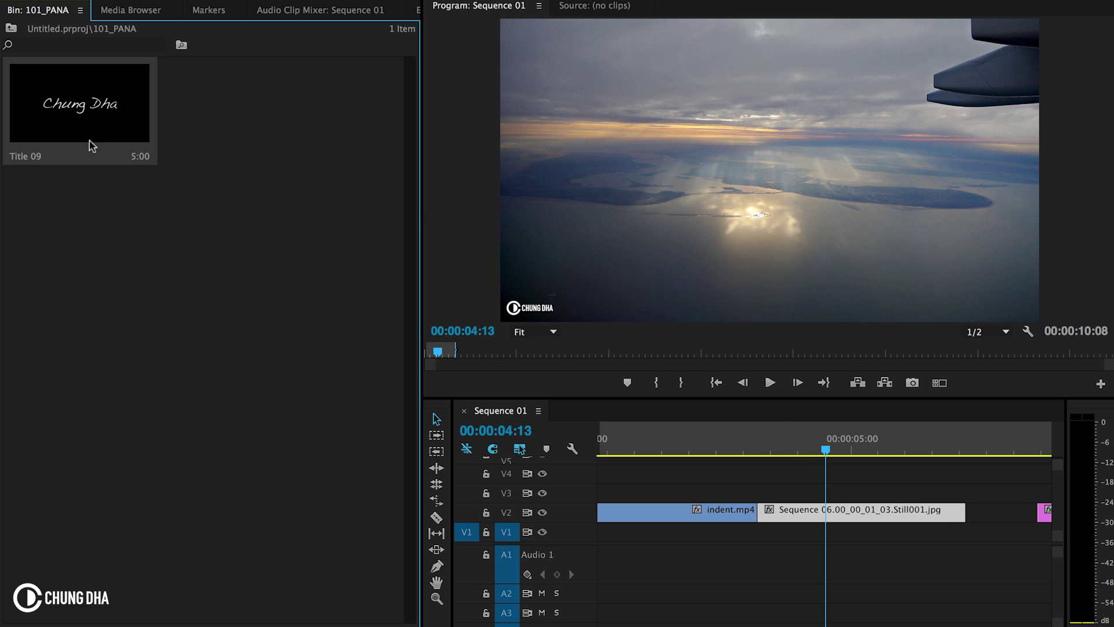
# - Place the title on track V2 above the still image and change its text fill color to red
pyautogui.moveTo(92, 142); pyautogui.dragTo(766, 490)
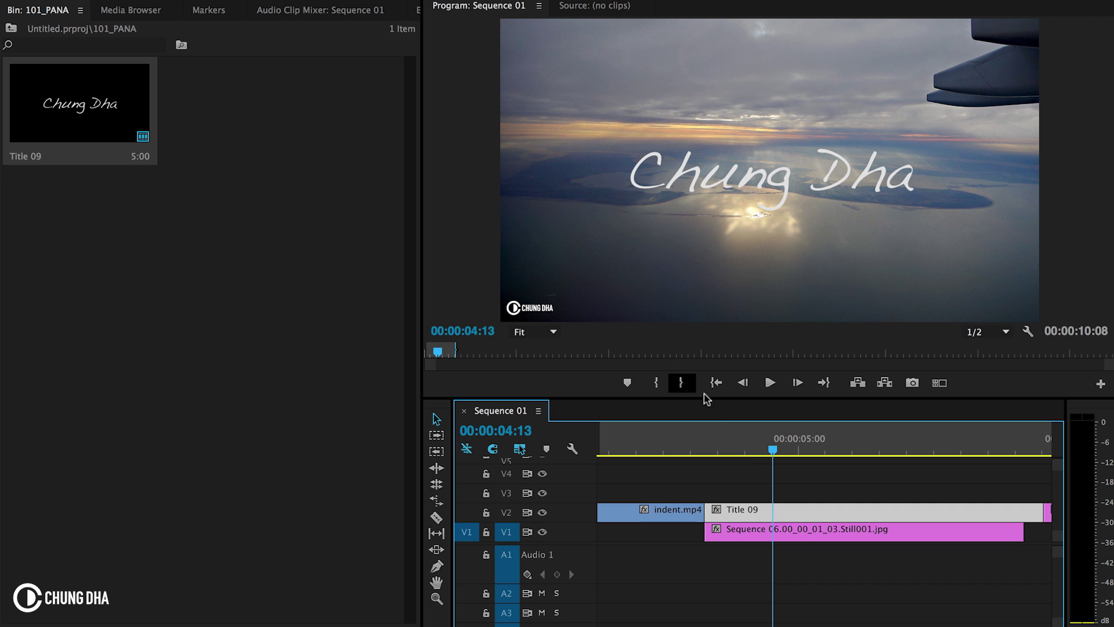
pyautogui.doubleClick(802, 515)
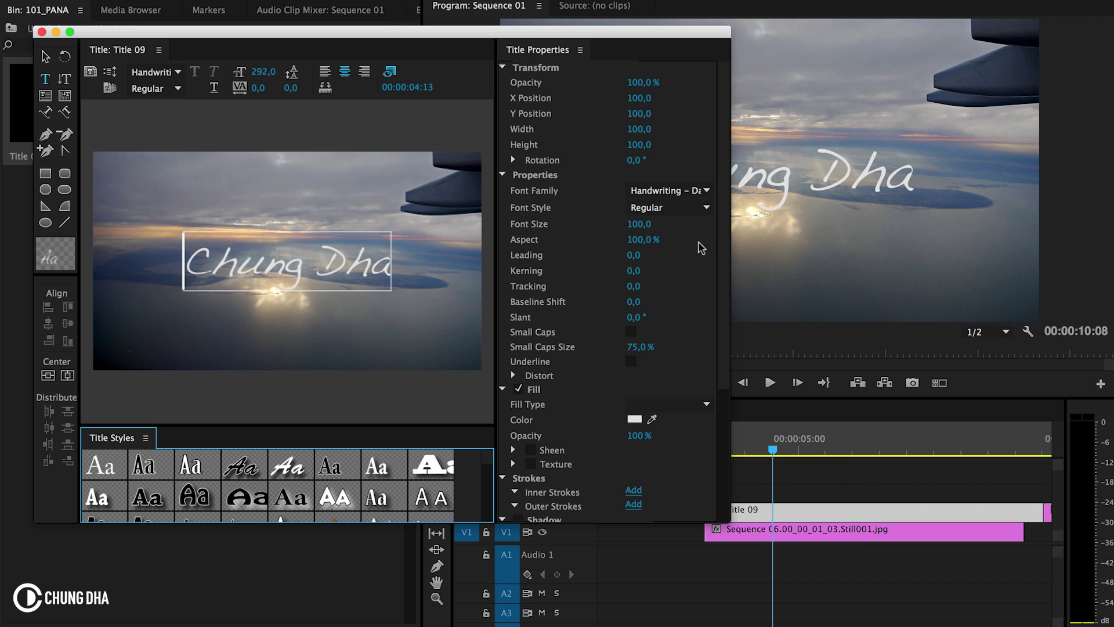
pyautogui.click(635, 419)
pyautogui.click(566, 322)
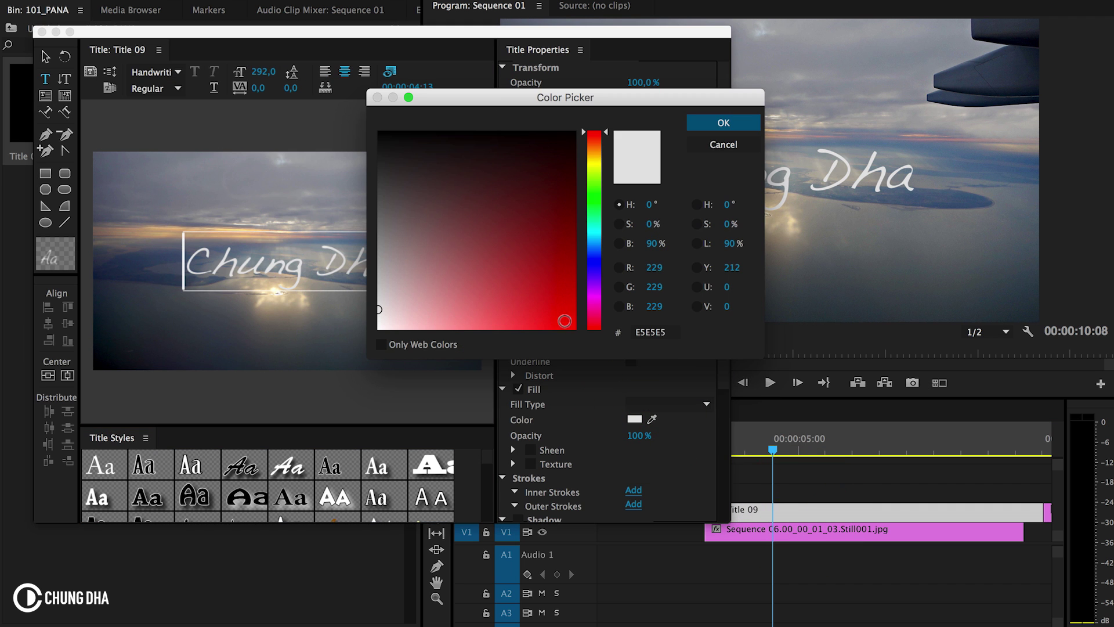
pyautogui.click(723, 123)
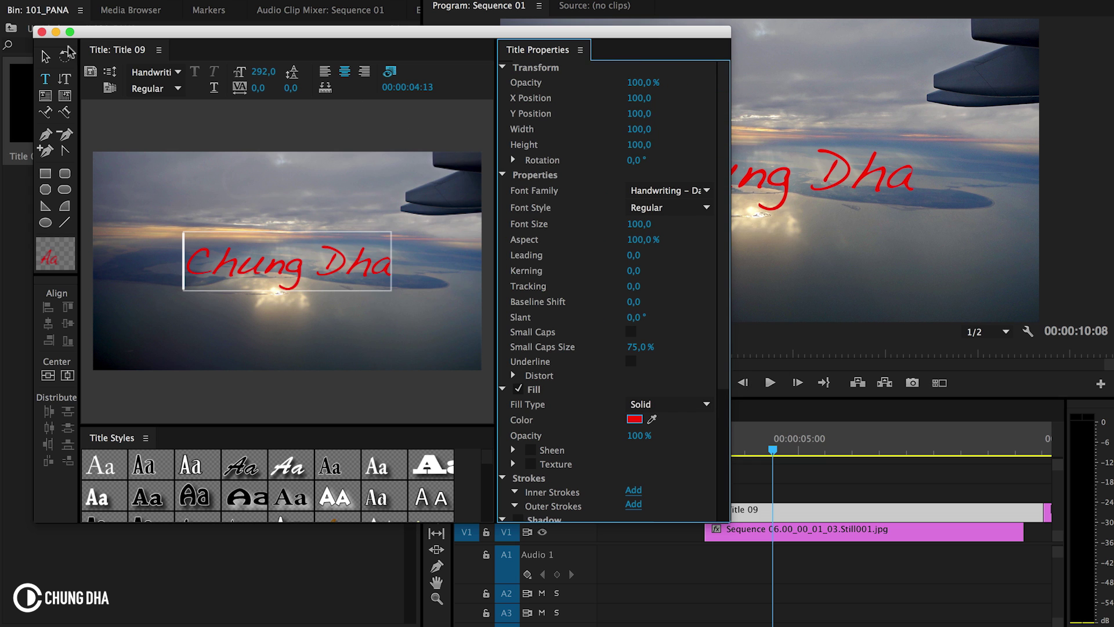
pyautogui.click(40, 32)
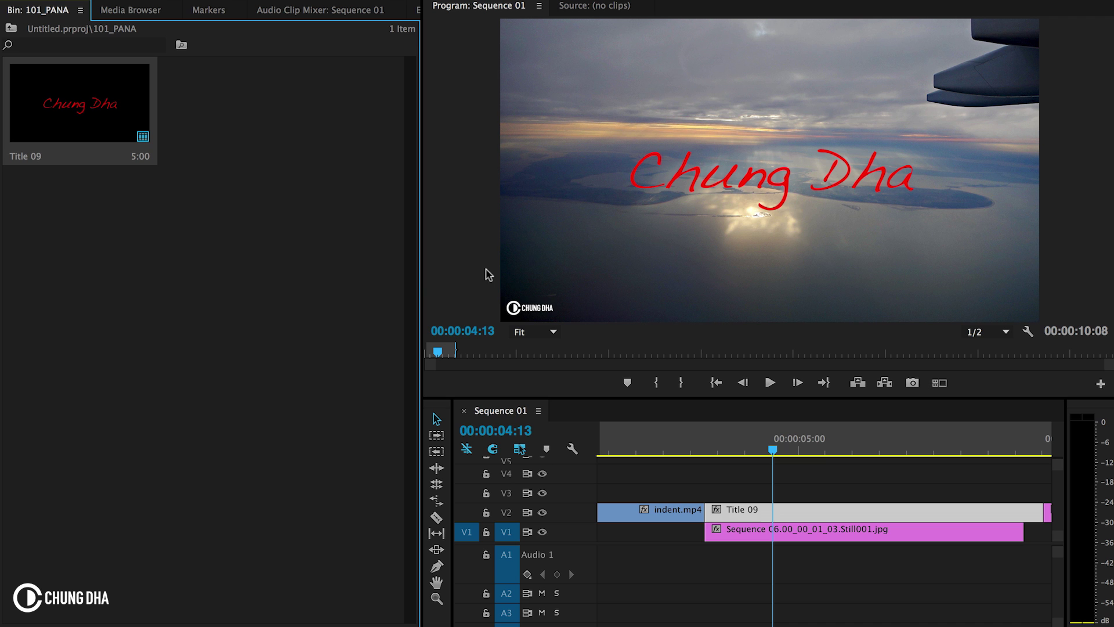
# - Create a 1920 × 1080, 25 fps transparent video and place it on track V3, aligned with the start of the title clip
pyautogui.click(409, 618)
pyautogui.click(400, 622)
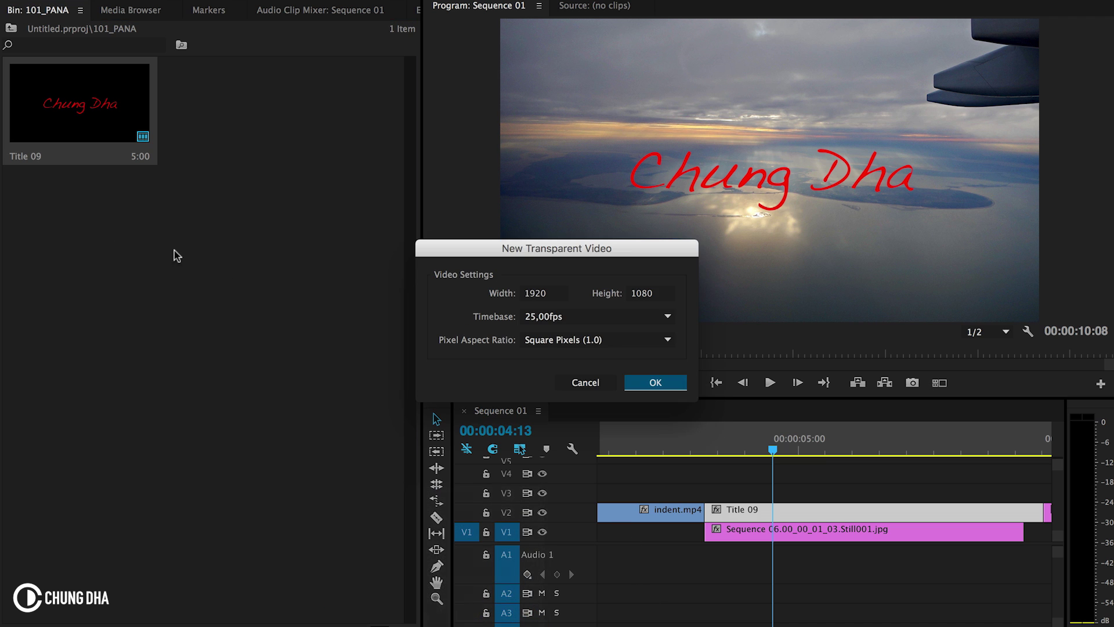
pyautogui.click(642, 385)
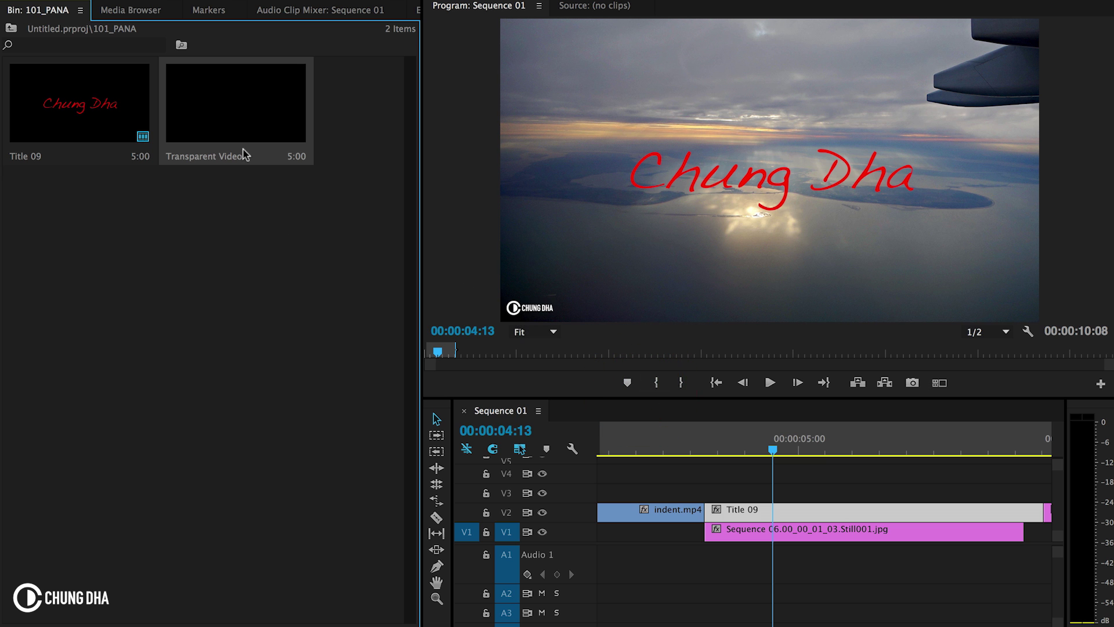
pyautogui.moveTo(243, 154); pyautogui.dragTo(714, 493)
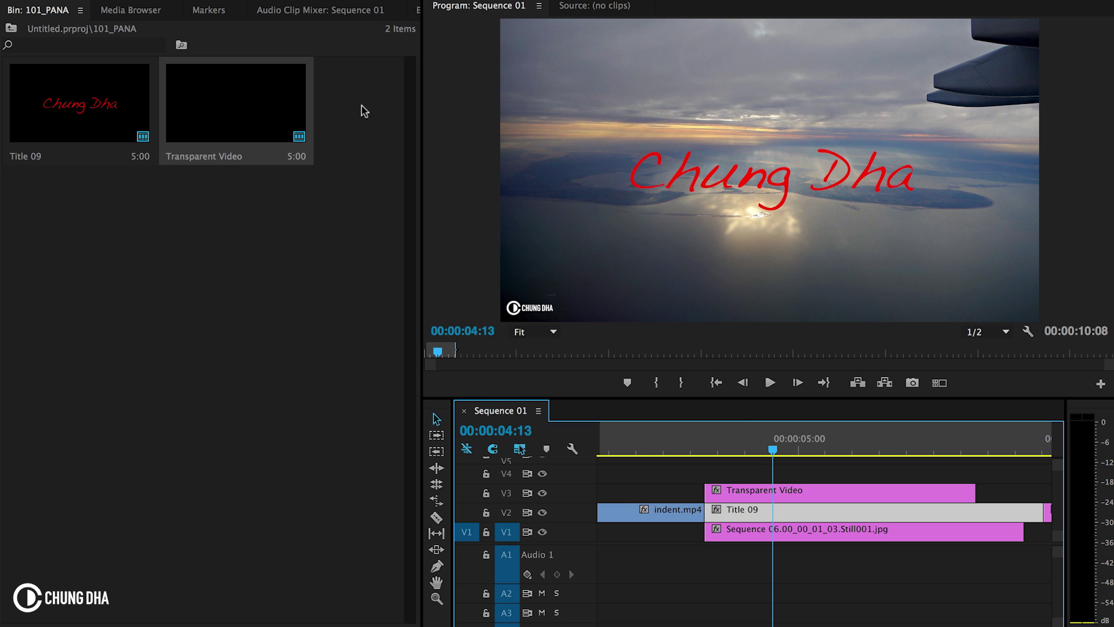
# - Apply the Write-on effect from the Generate video effects to the Transparent Video clip on V3
pyautogui.scroll(-5, 376, 13)
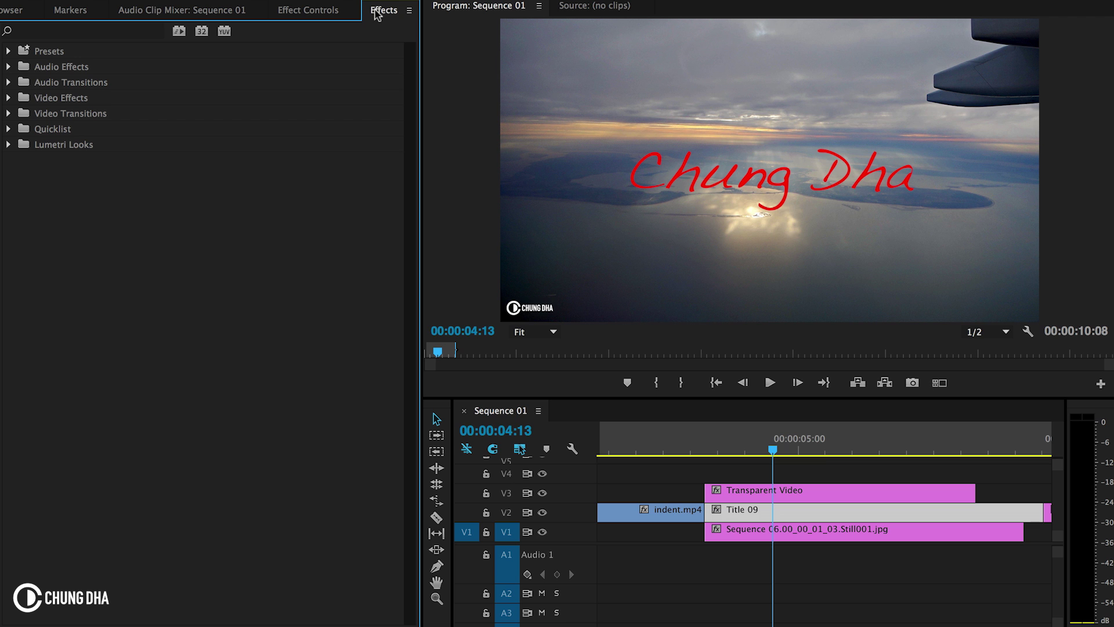
pyautogui.click(377, 11)
pyautogui.click(8, 97)
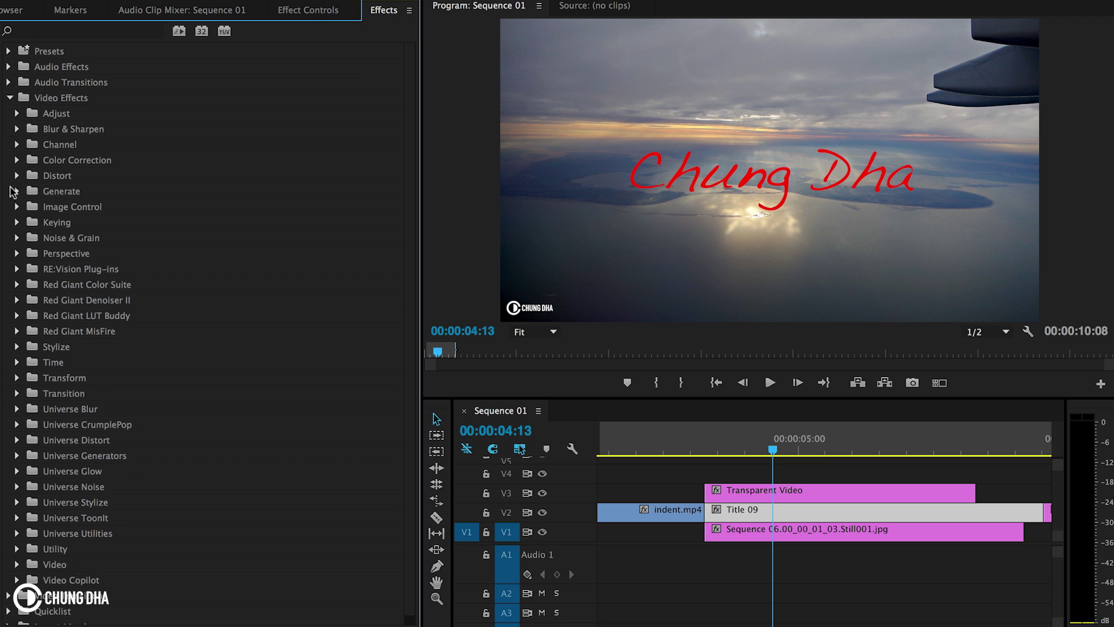
pyautogui.click(13, 192)
pyautogui.scroll(-3, 119, 266)
pyautogui.click(60, 268)
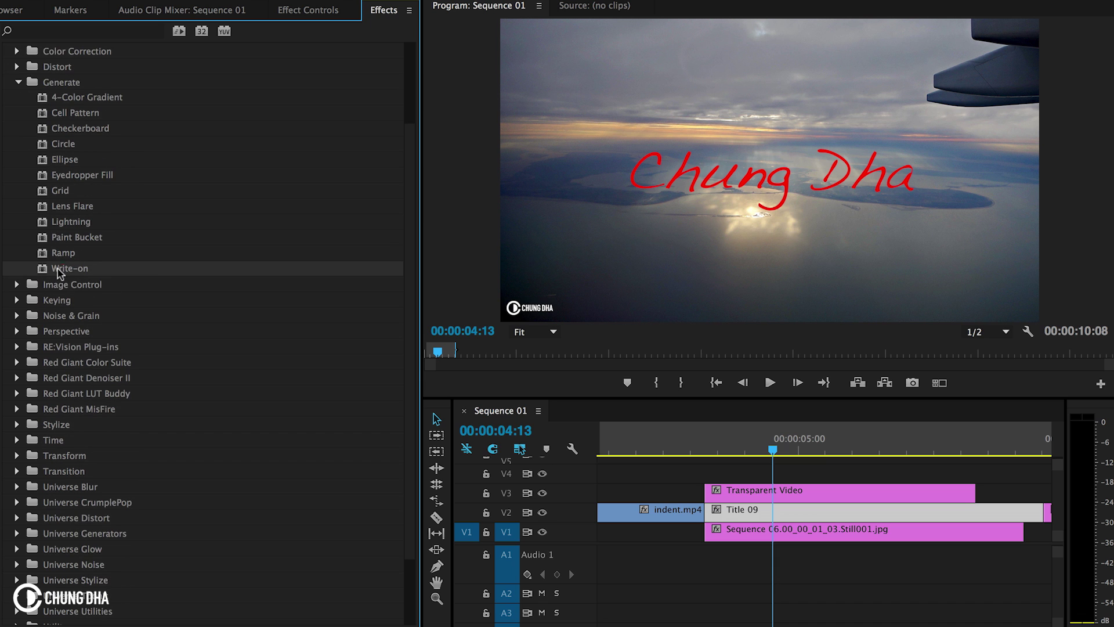
pyautogui.moveTo(60, 273); pyautogui.dragTo(737, 488)
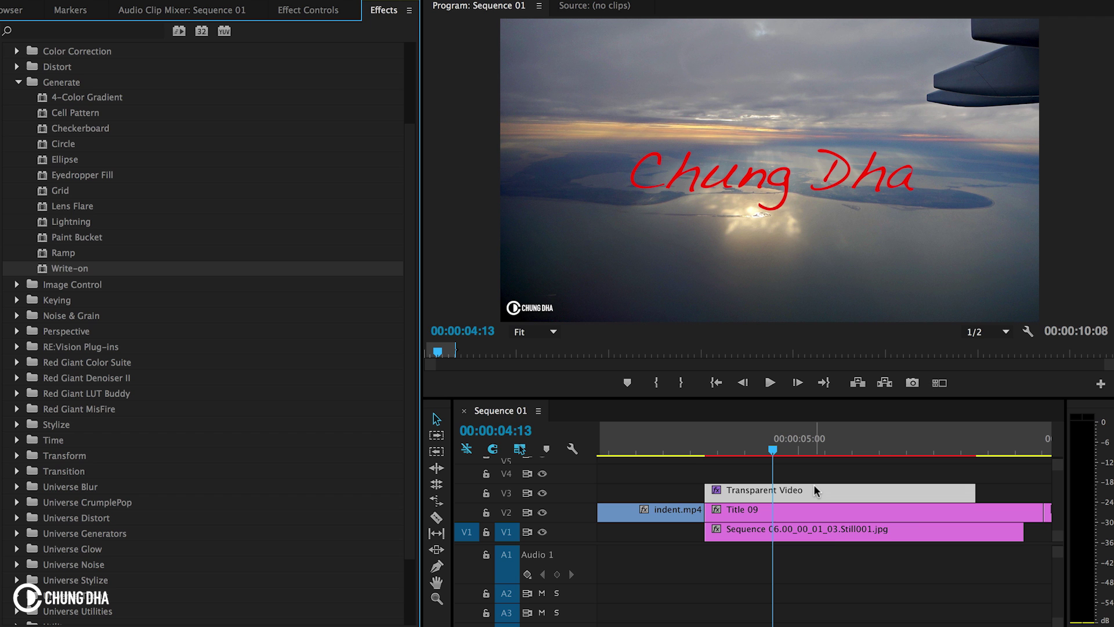
pyautogui.scroll(-2, 814, 487)
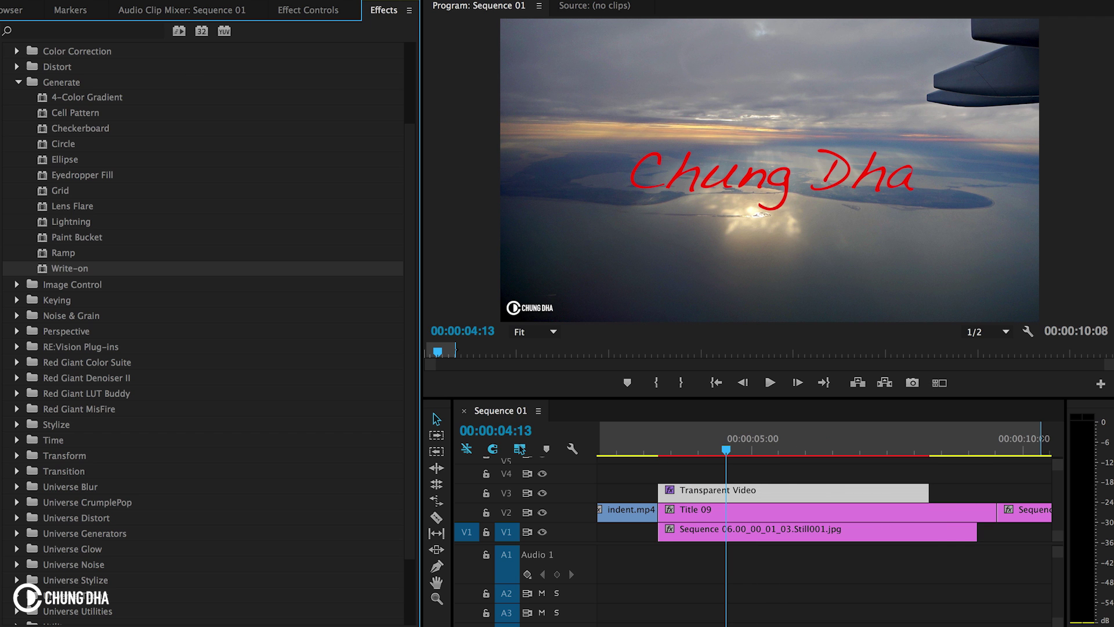
# - Set the Write-on effect's brush spacing to 0,001 seconds and its stroke length to 5,0 seconds
pyautogui.click(328, 11)
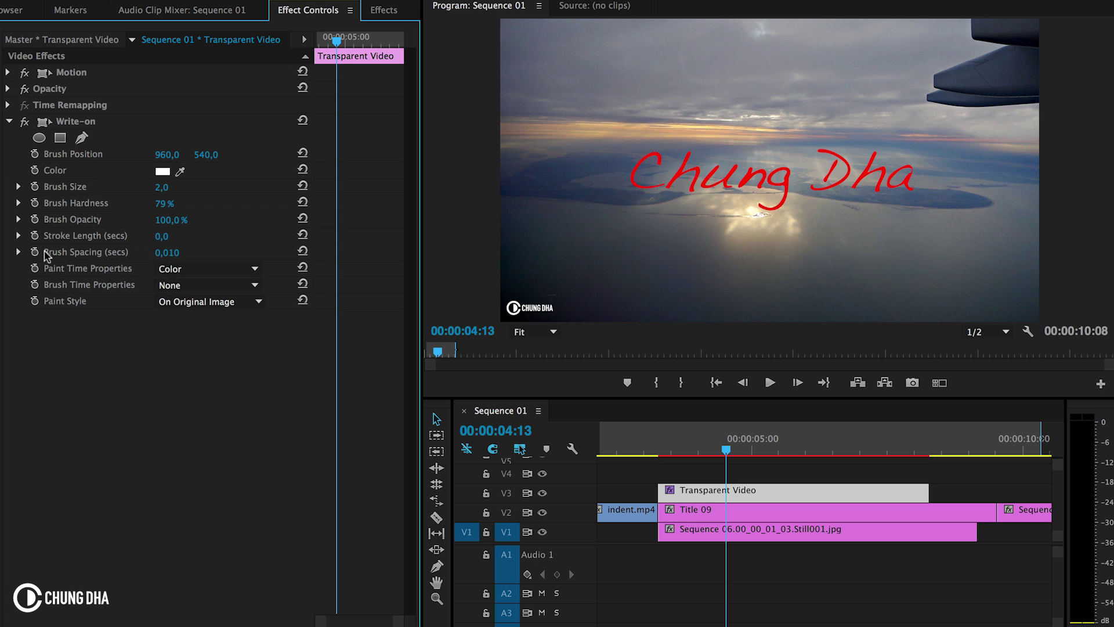
pyautogui.moveTo(164, 252); pyautogui.dragTo(191, 252)
pyautogui.click(164, 235)
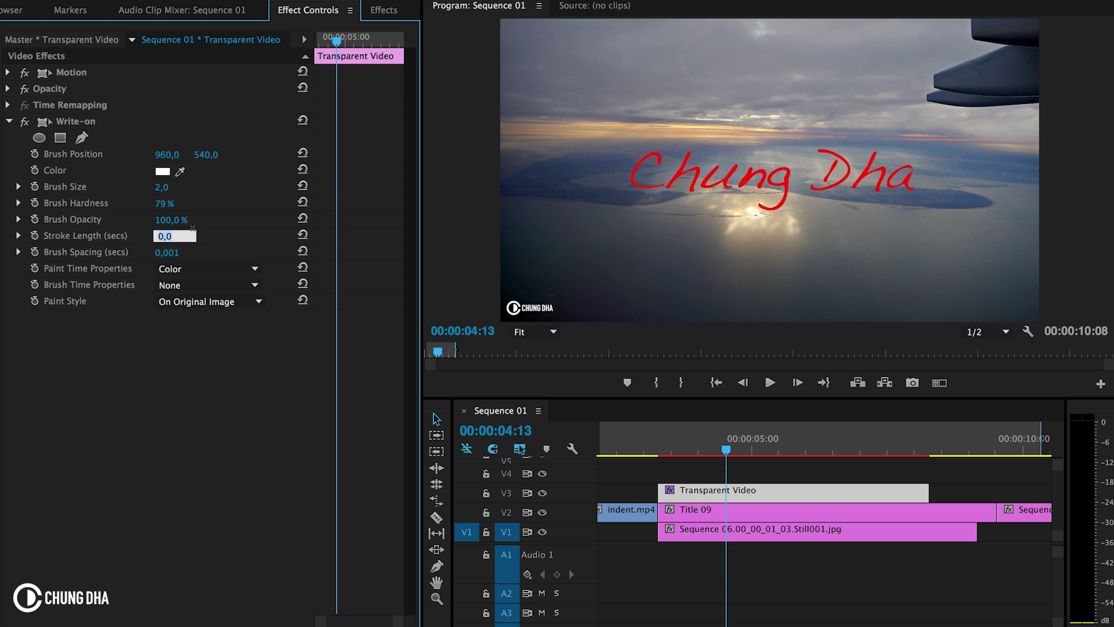
pyautogui.write('5')
pyautogui.click(214, 382)
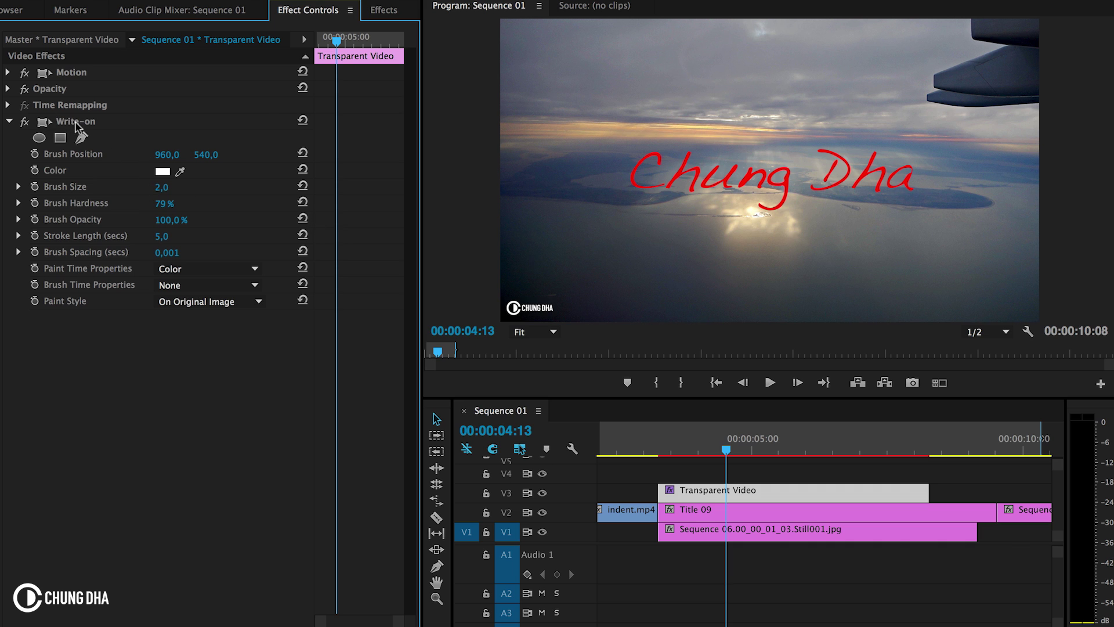
# - Move the Write-on brush onto the start of the first letter at about 565,2, 517,8 and enable Brush Position animation
pyautogui.click(77, 123)
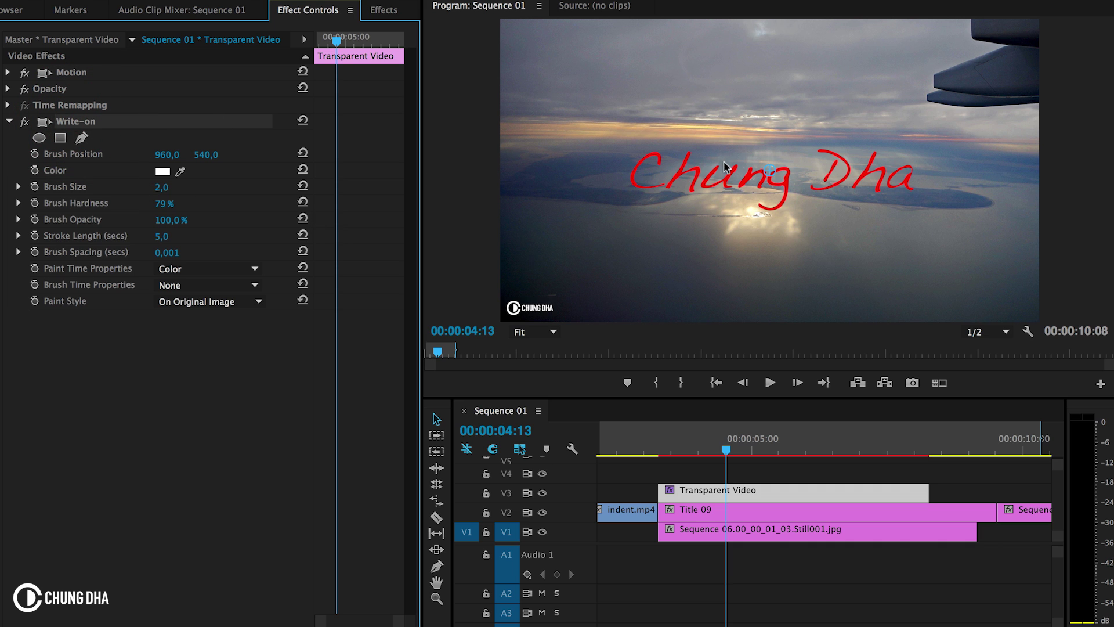
pyautogui.moveTo(771, 172); pyautogui.dragTo(660, 169)
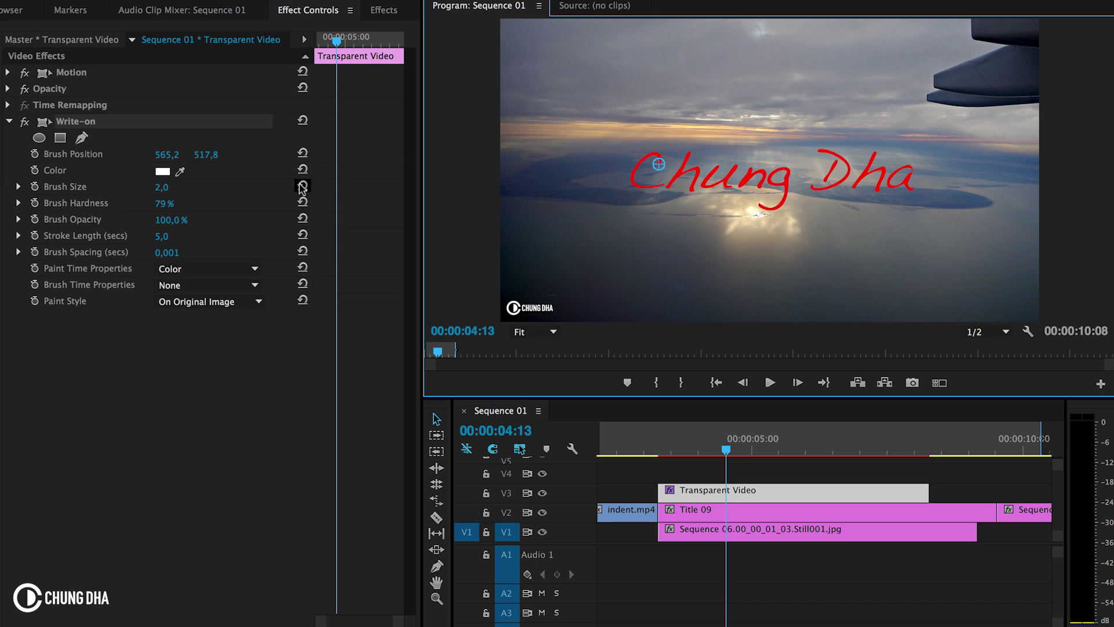
pyautogui.click(34, 154)
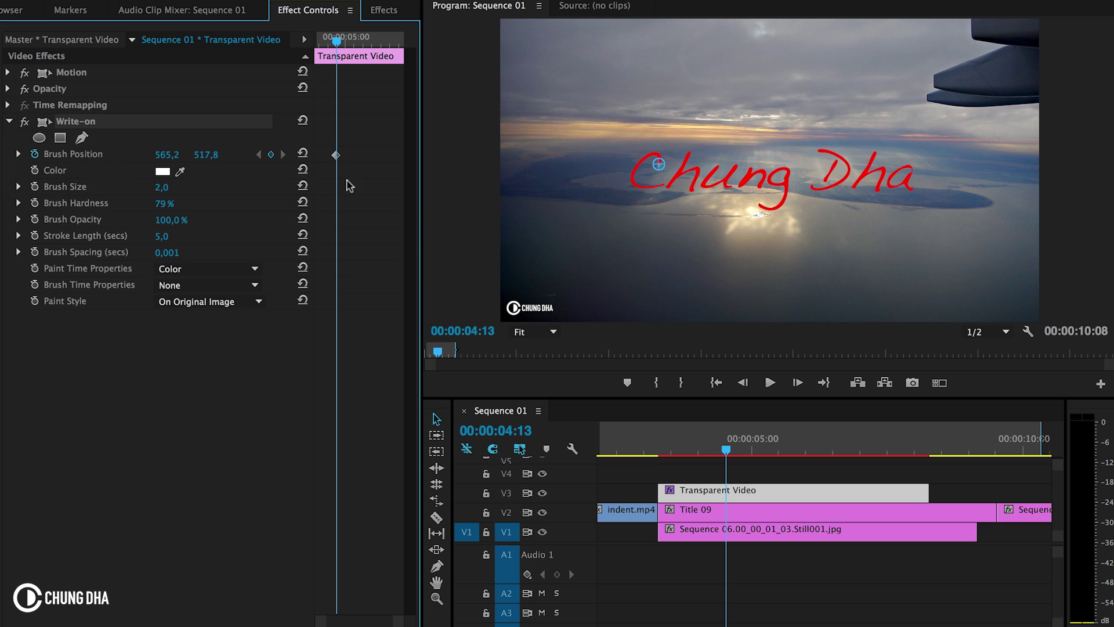
# - Move the Brush Position keyframe to the start of the Transparent Video clip and set the playhead to 00:00:03:19
pyautogui.moveTo(337, 155); pyautogui.dragTo(308, 158)
pyautogui.moveTo(662, 451); pyautogui.dragTo(686, 452)
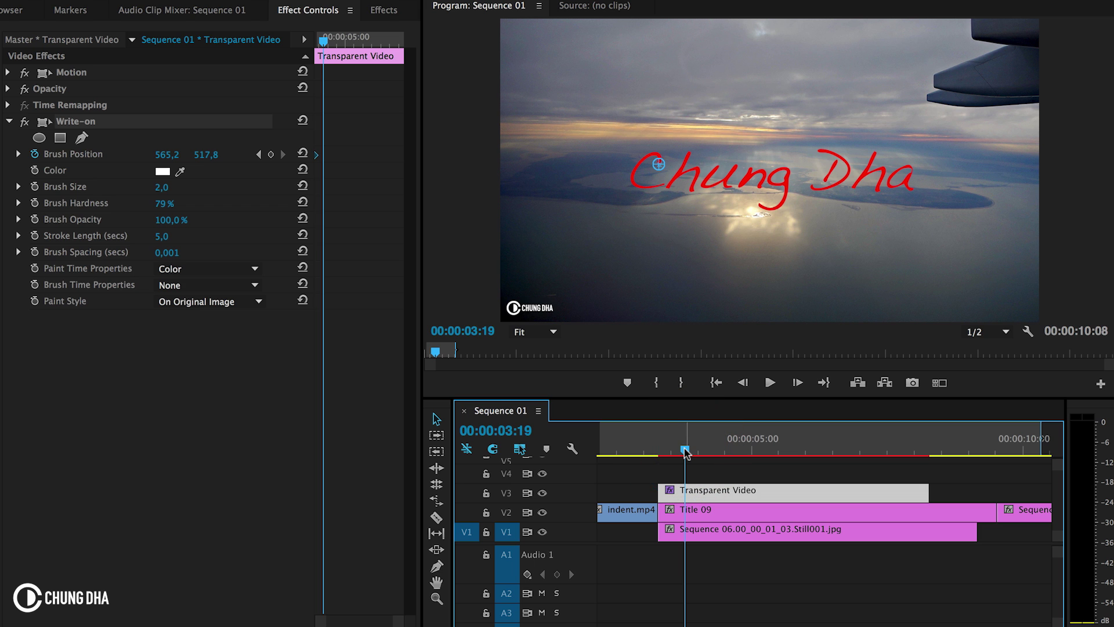
# - Set a Brush Position keyframe on the C's left side at 476,5, 534,5, at 00:00:03:09, three frames after the clip start
pyautogui.press('Up')
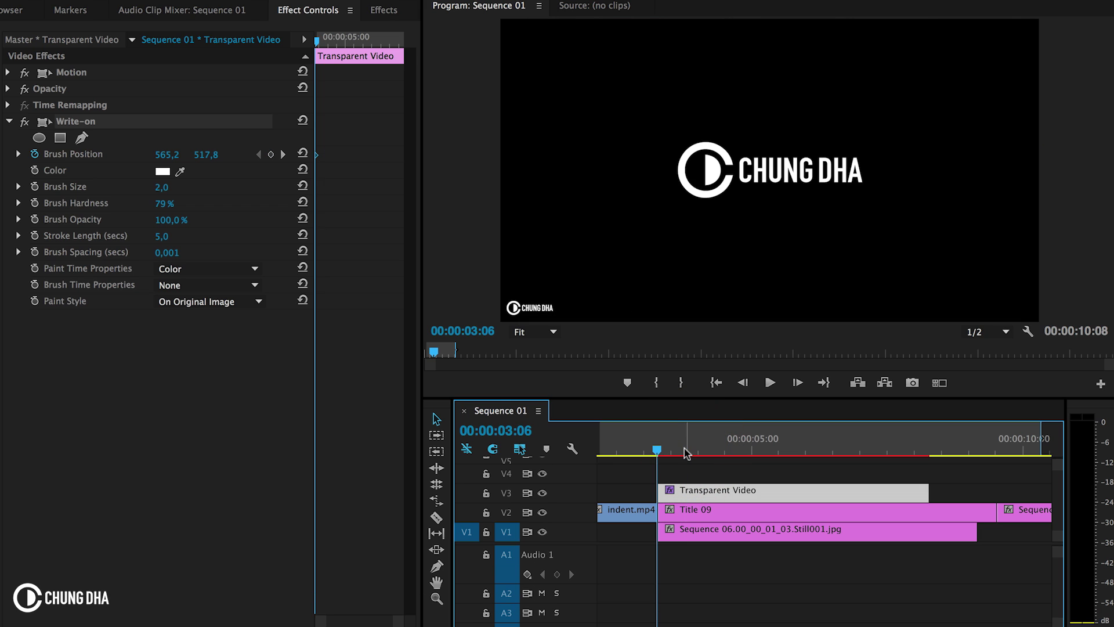
pyautogui.press('Right')
pyautogui.press('Right')
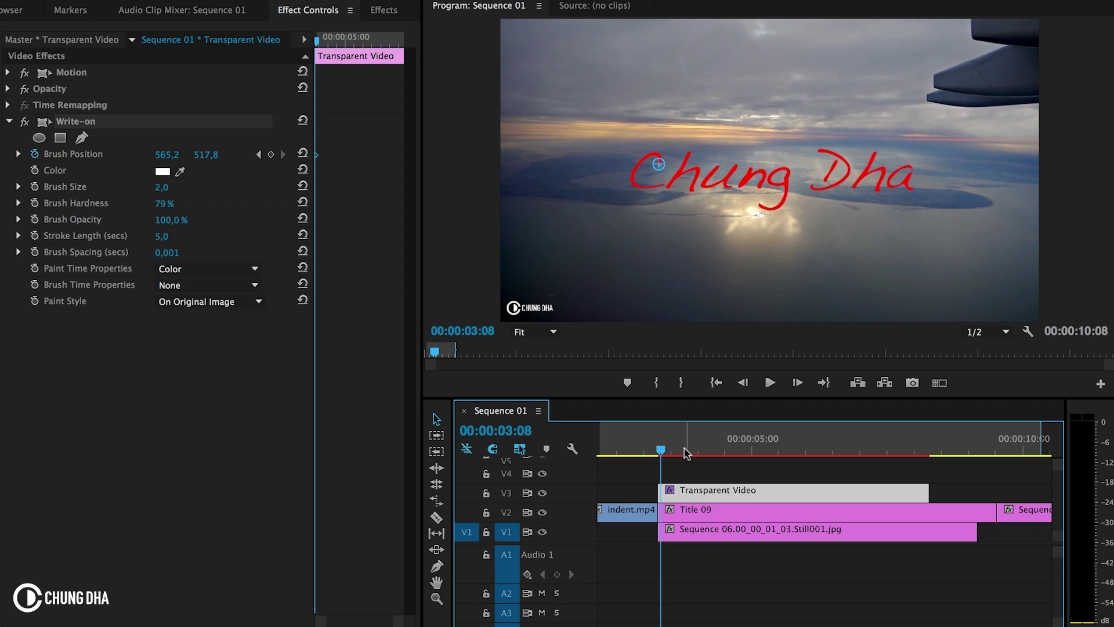
pyautogui.press('Right')
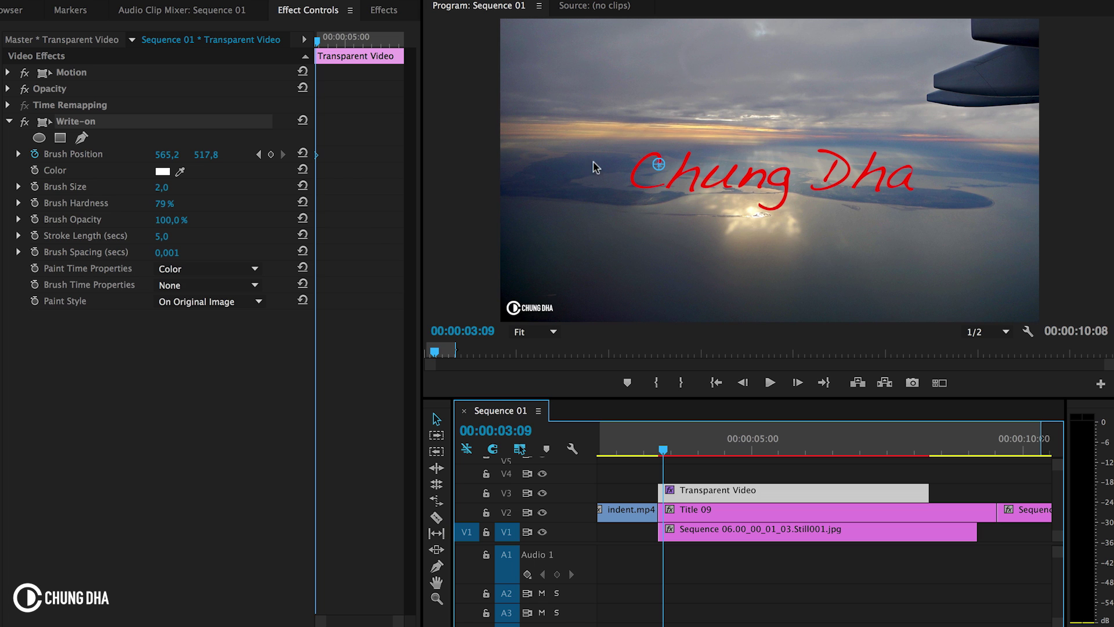
pyautogui.moveTo(660, 169); pyautogui.dragTo(636, 171)
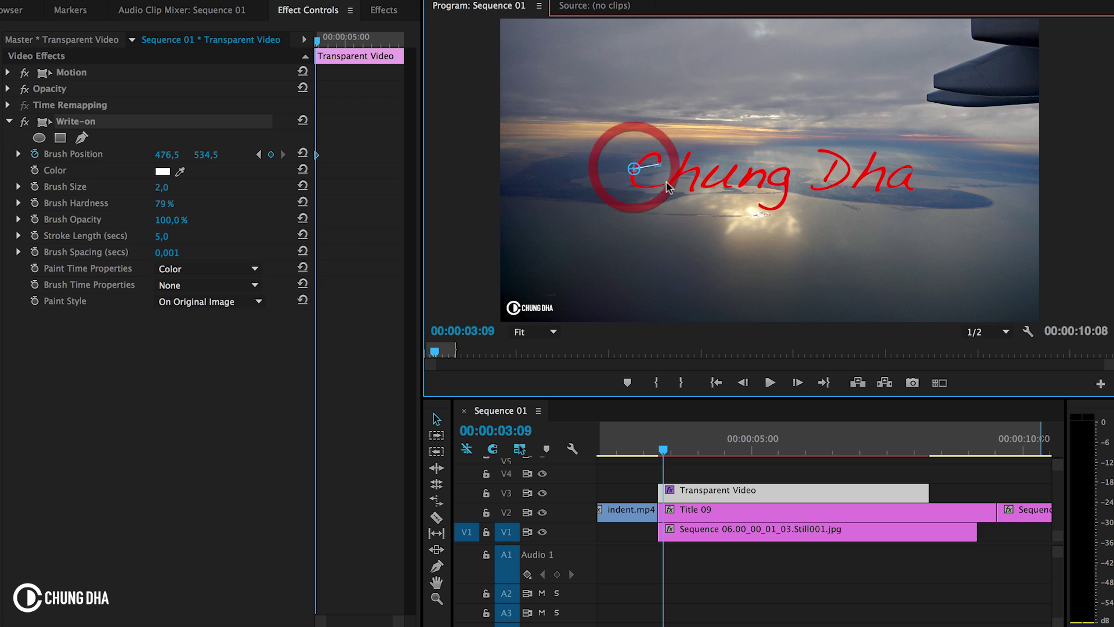
# - Enlarge the program view to 100% and bend the brush path along the C's upper arc, ending at 486,0, 524,0
pyautogui.click(534, 331)
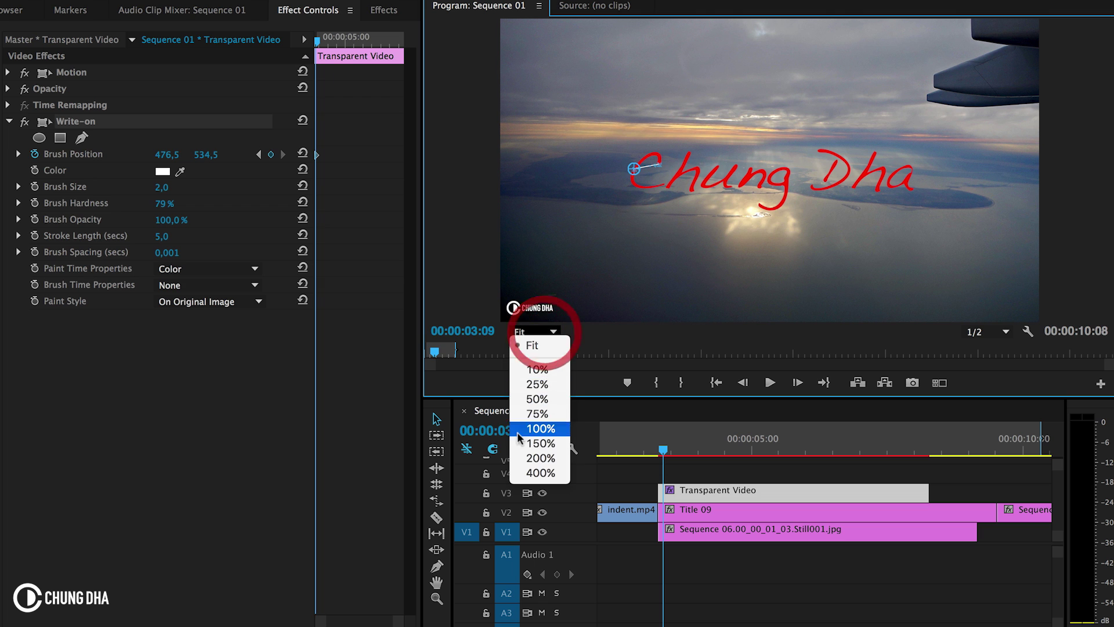
pyautogui.click(537, 428)
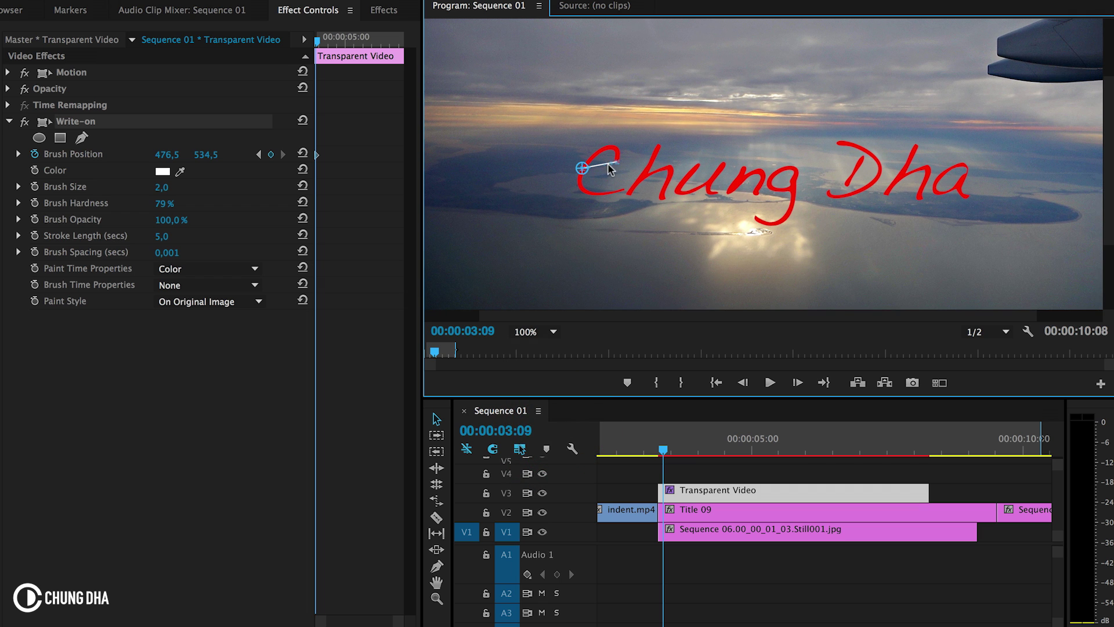
pyautogui.moveTo(608, 162)
pyautogui.mouseDown()
pyautogui.moveTo(621, 134)
pyautogui.moveTo(581, 168)
pyautogui.moveTo(619, 130)
pyautogui.moveTo(586, 166)
pyautogui.mouseUp()
# - At 00:00:03:12, place the brush at the bottom of the C at 580,0, 592,0 and curve the path along the letter
pyautogui.press('Right')
pyautogui.press('Right')
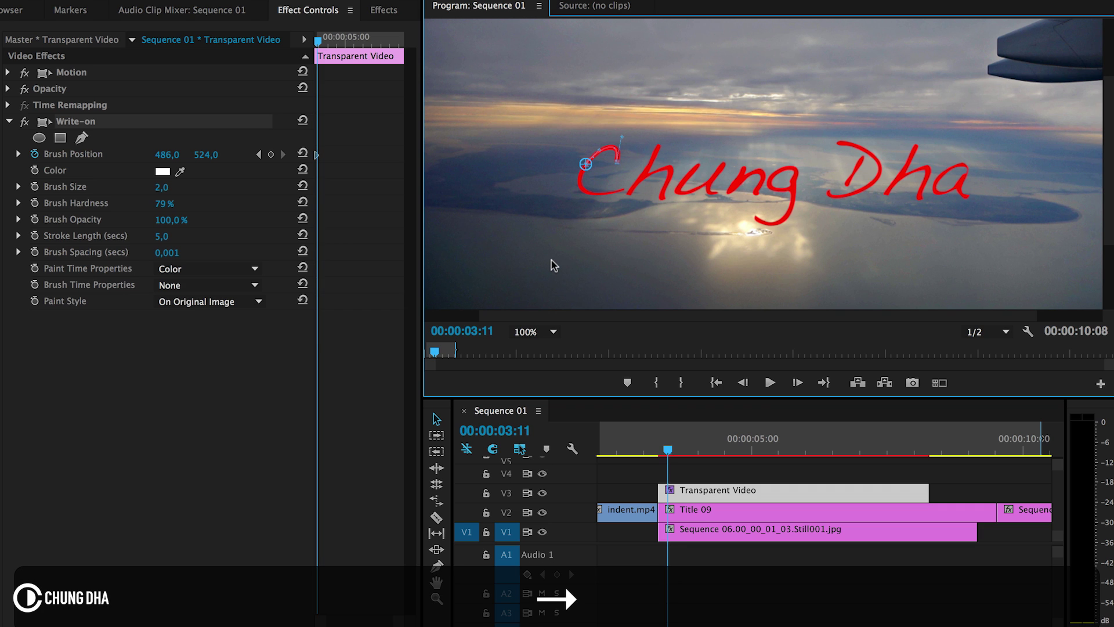
pyautogui.press('Right')
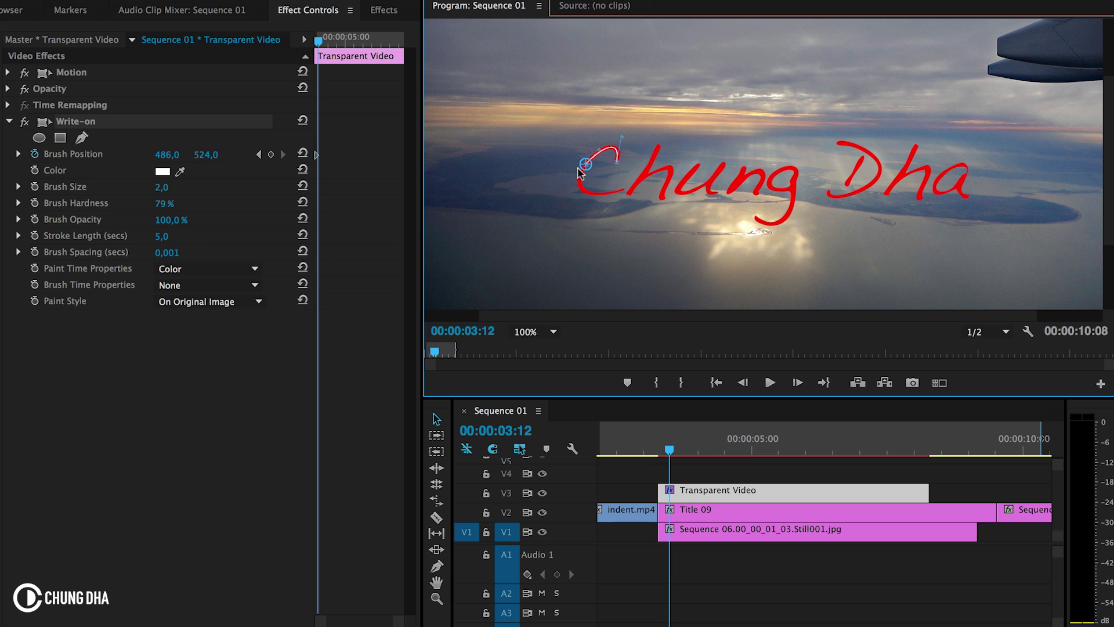
pyautogui.moveTo(587, 167); pyautogui.dragTo(623, 195)
pyautogui.moveTo(622, 189); pyautogui.dragTo(622, 191)
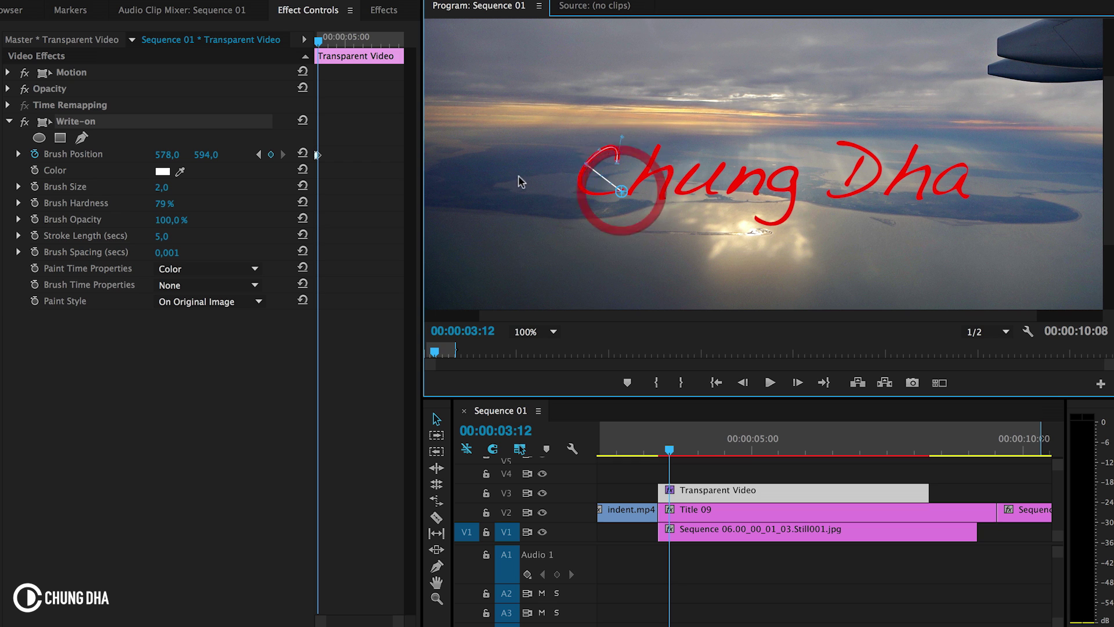
pyautogui.click(588, 171)
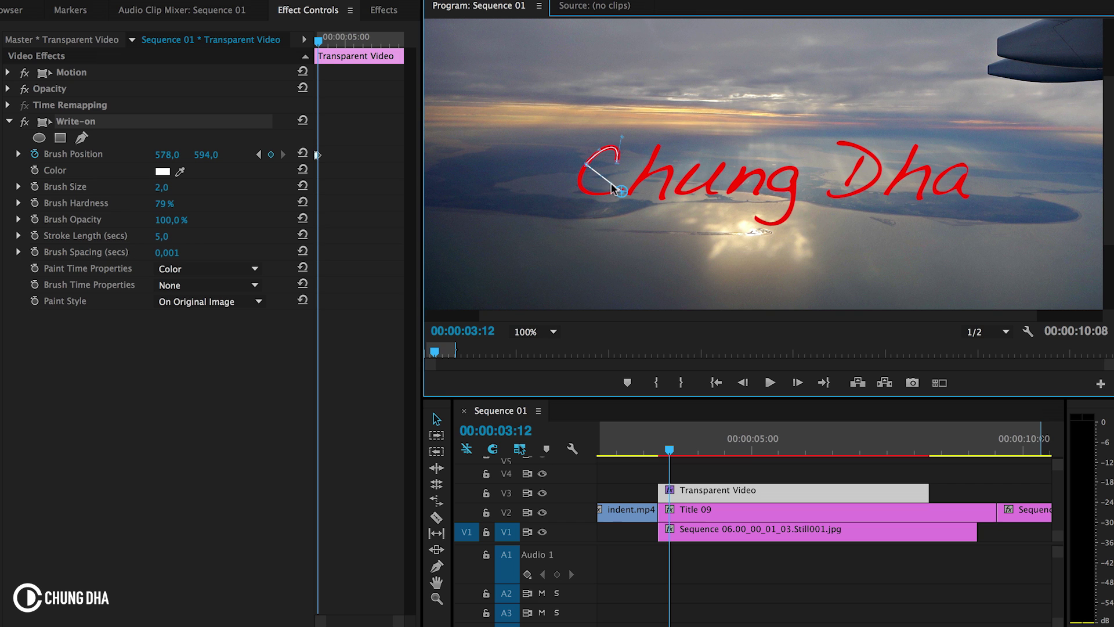
pyautogui.moveTo(610, 188); pyautogui.dragTo(612, 189)
pyautogui.click(607, 195)
pyautogui.click(601, 190)
pyautogui.click(597, 195)
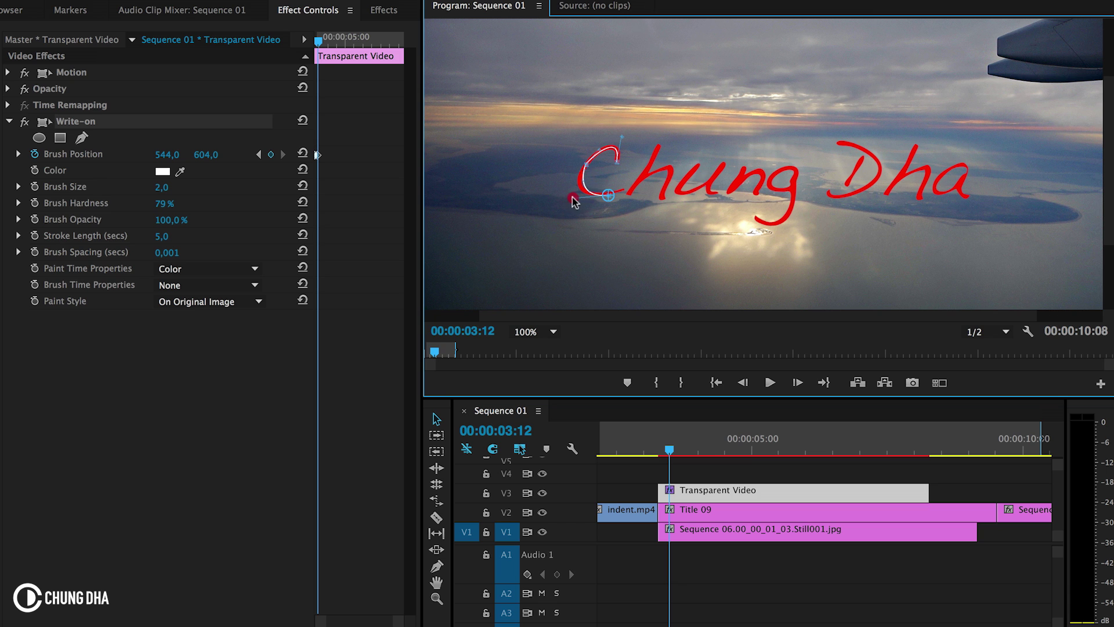
pyautogui.click(580, 176)
pyautogui.click(578, 178)
pyautogui.moveTo(609, 195); pyautogui.dragTo(620, 193)
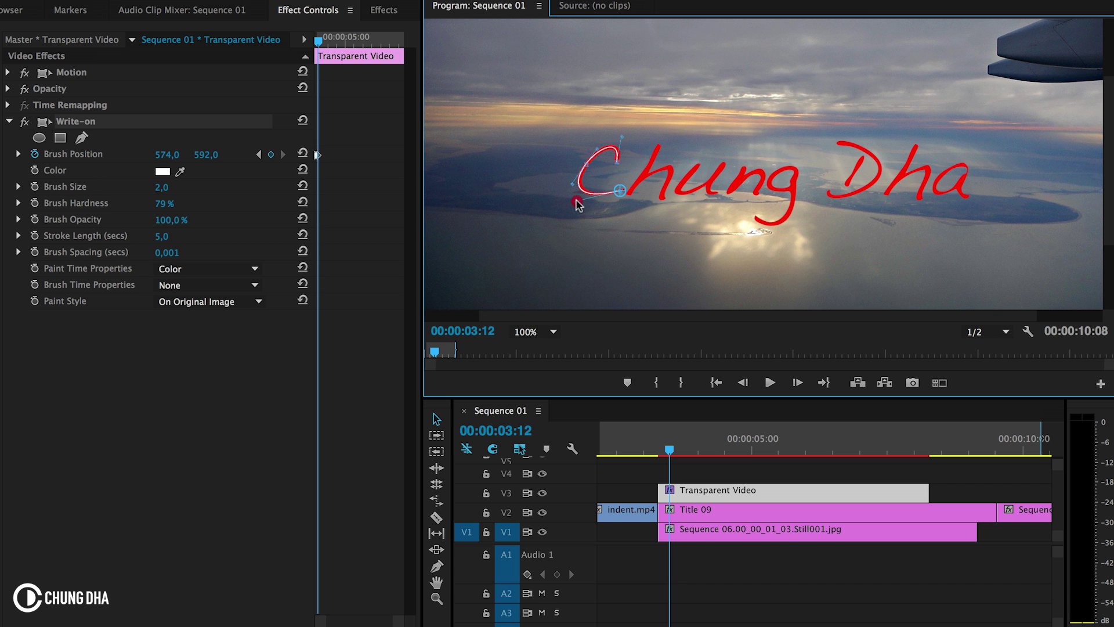
pyautogui.moveTo(576, 200)
pyautogui.mouseDown()
pyautogui.moveTo(632, 196)
pyautogui.moveTo(622, 194)
pyautogui.mouseUp()
# - Add Brush Position keyframes on the C's tail at 00:00:03:13 (596,0, 600,0) and the h's top at 00:00:03:16 (670,0, 482,0), curving the path between them
pyautogui.press('Right')
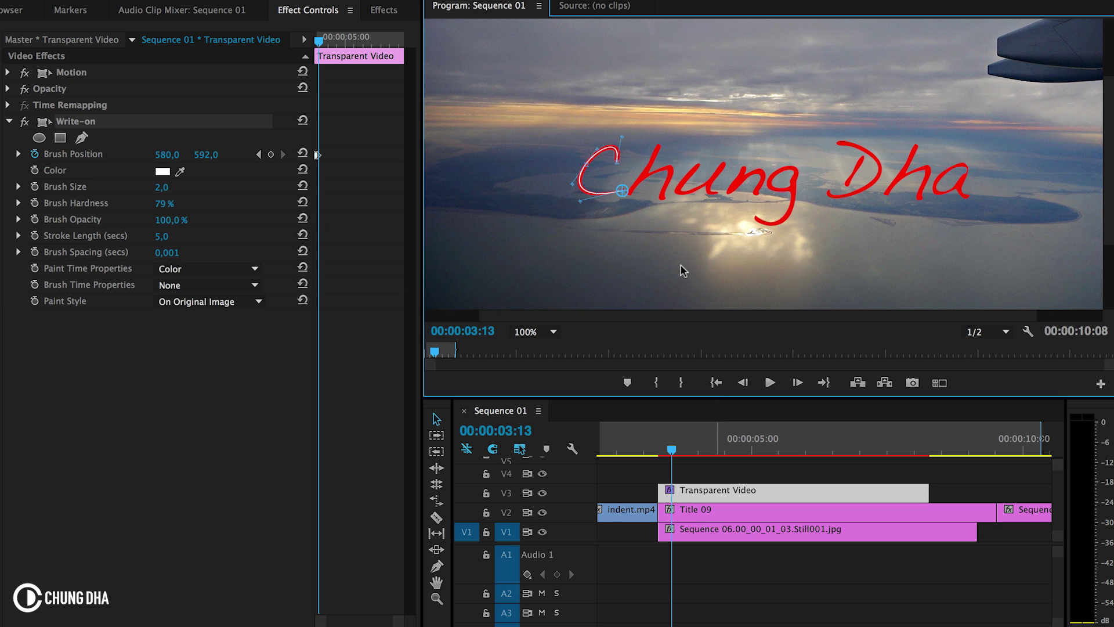
pyautogui.moveTo(626, 193); pyautogui.dragTo(632, 200)
pyautogui.press('Right')
pyautogui.press('Right')
pyautogui.press('Right')
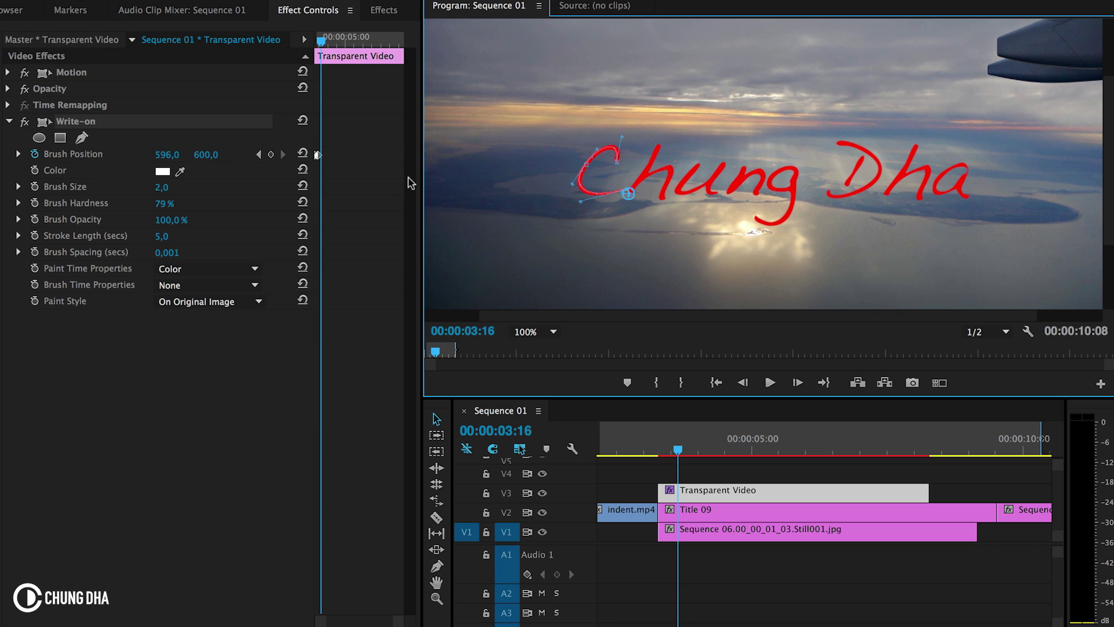
pyautogui.click(617, 182)
pyautogui.moveTo(630, 193); pyautogui.dragTo(650, 158)
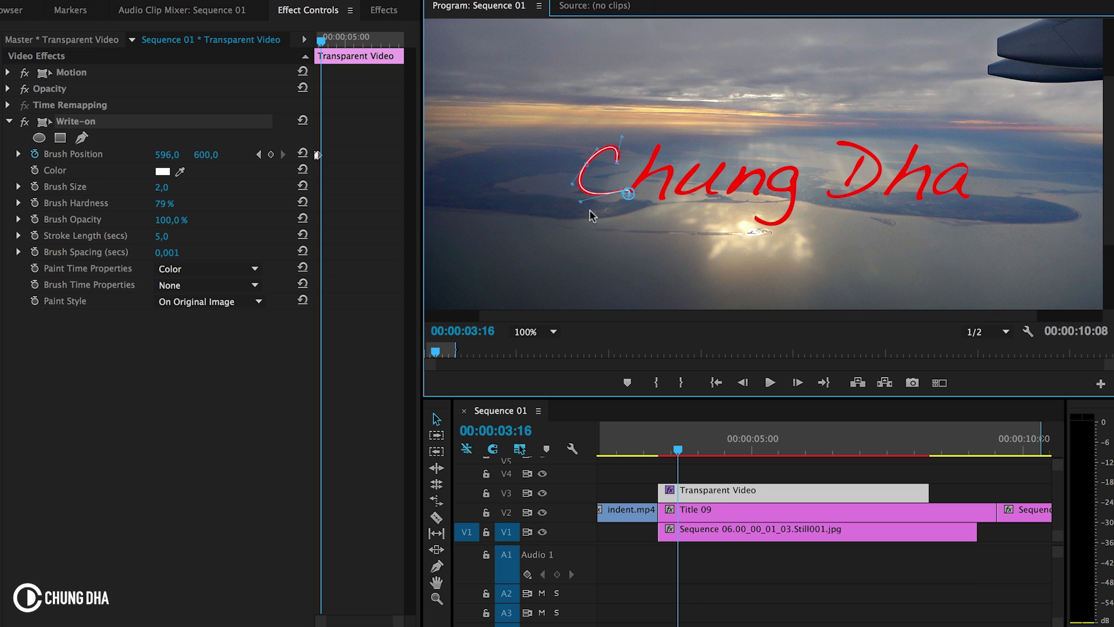
pyautogui.moveTo(626, 199)
pyautogui.mouseDown()
pyautogui.moveTo(659, 148)
pyautogui.moveTo(644, 175)
pyautogui.mouseUp()
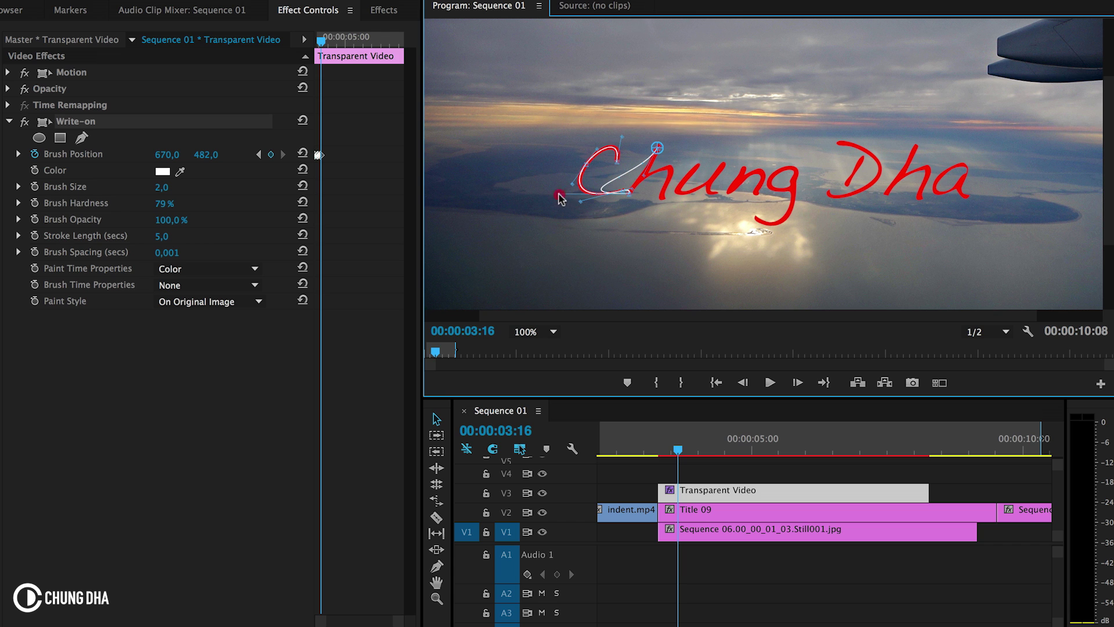
pyautogui.moveTo(560, 198); pyautogui.dragTo(642, 176)
# - Set the Write-on brush size to 11,0 and trace the first h with further Brush Position keyframes
pyautogui.moveTo(160, 189); pyautogui.dragTo(186, 190)
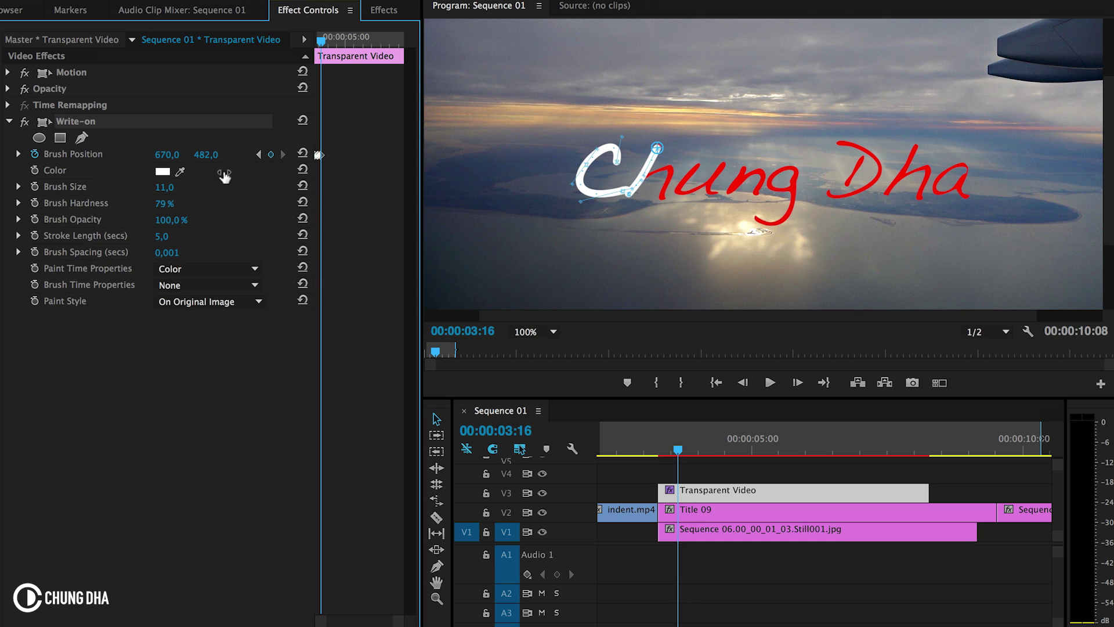
pyautogui.click(659, 146)
pyautogui.press('Left')
pyautogui.click(689, 450)
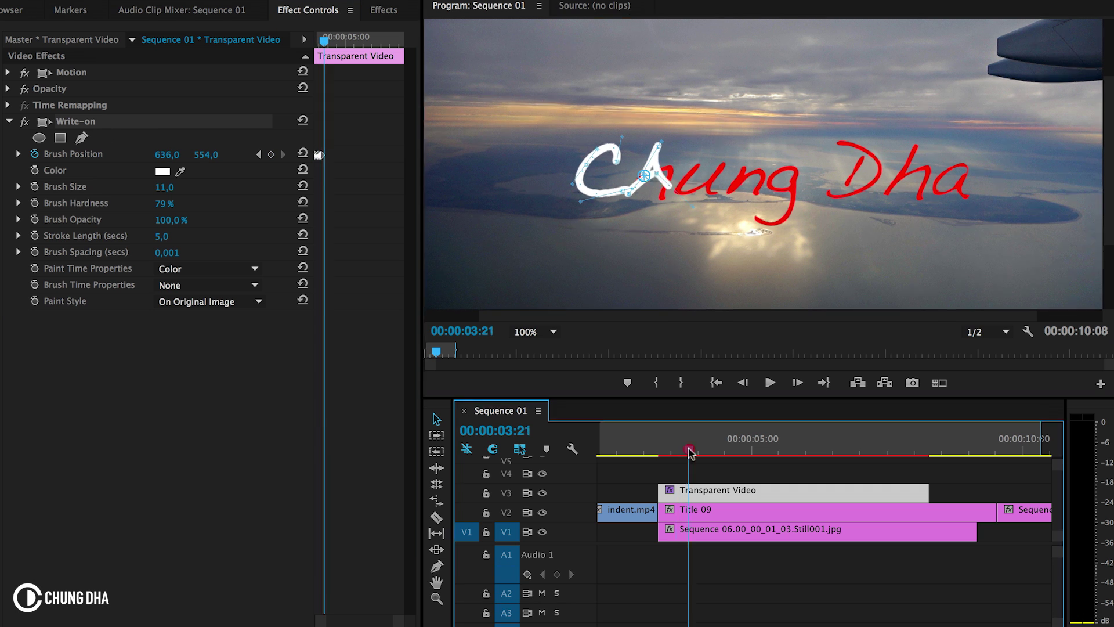
pyautogui.moveTo(643, 169); pyautogui.dragTo(662, 197)
pyautogui.moveTo(680, 185); pyautogui.dragTo(688, 144)
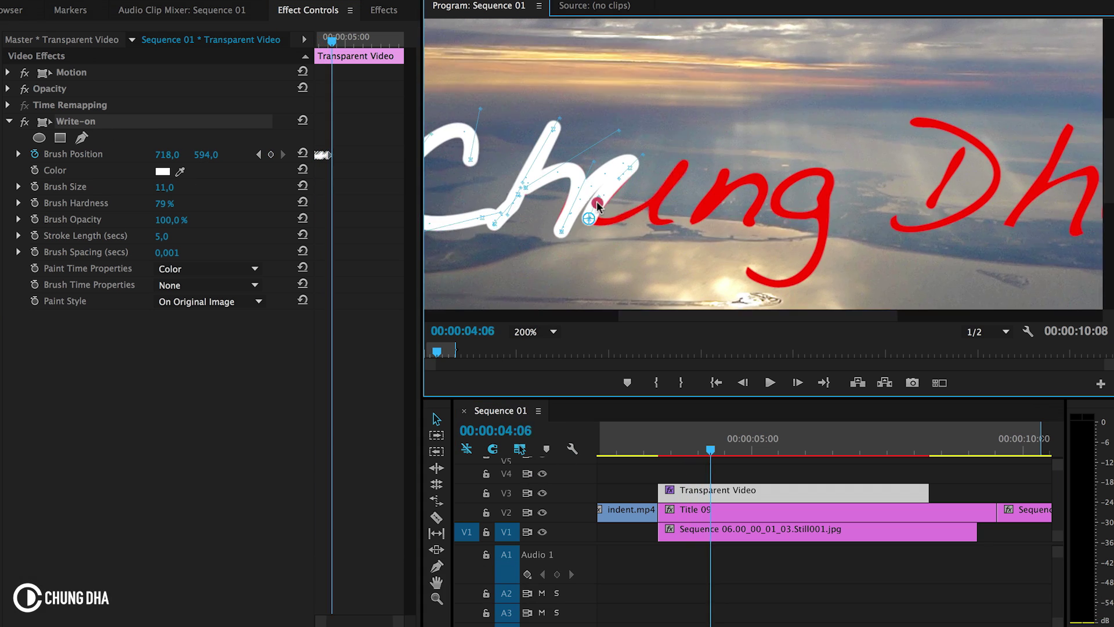
# - Trace the u with Brush Position keyframes, continuing to the start of the n at 892,0, 531,0
pyautogui.click(370, 269)
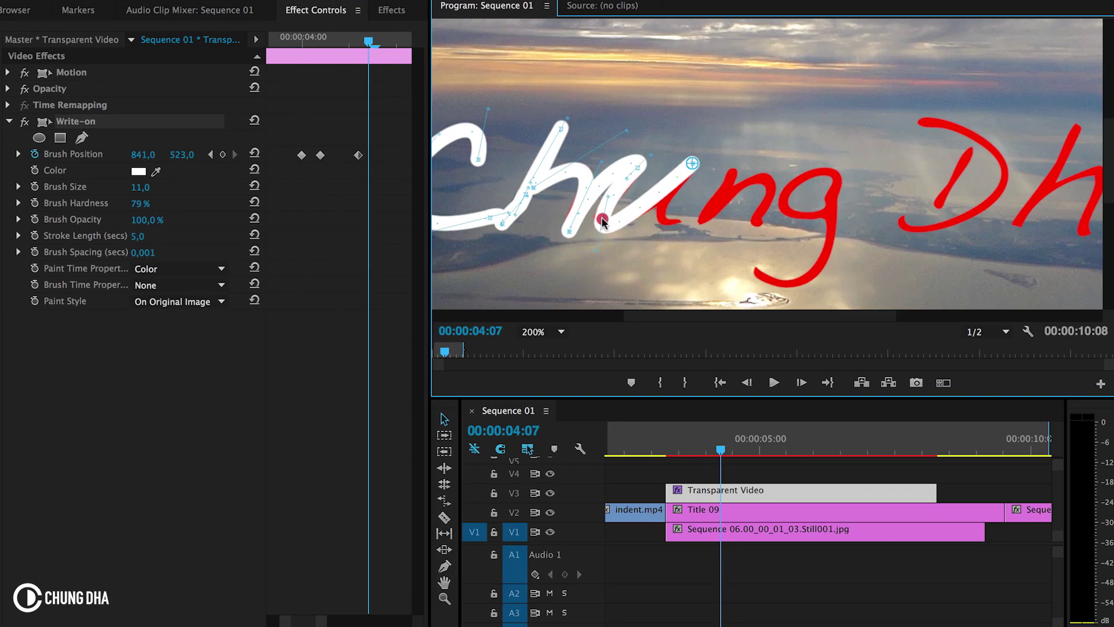
pyautogui.press('Right')
pyautogui.press('Right')
pyautogui.press('Right')
pyautogui.press('Right')
pyautogui.press('Right')
pyautogui.press('Right')
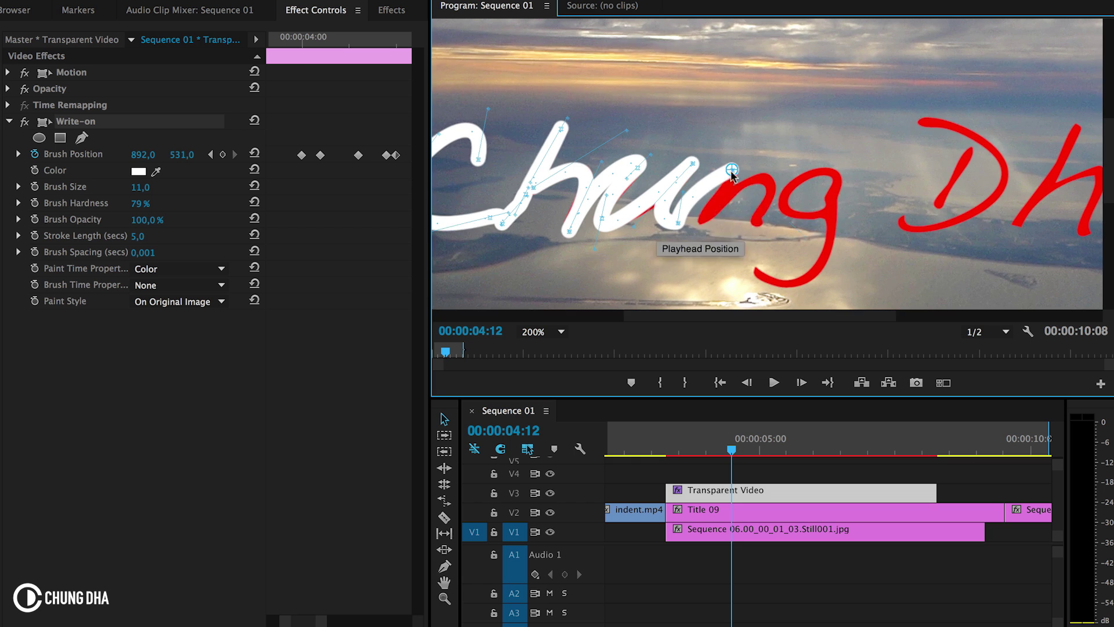
# - Trace the n and the g's tail with Brush Position keyframes, shaping the curve up to 1018,0, 582,0
pyautogui.moveTo(754, 280); pyautogui.dragTo(723, 190)
pyautogui.press('Right')
pyautogui.press('Right')
pyautogui.moveTo(769, 178); pyautogui.dragTo(756, 273)
pyautogui.press('Right')
pyautogui.press('Right')
pyautogui.press('Right')
pyautogui.press('Right')
pyautogui.moveTo(755, 273); pyautogui.dragTo(830, 197)
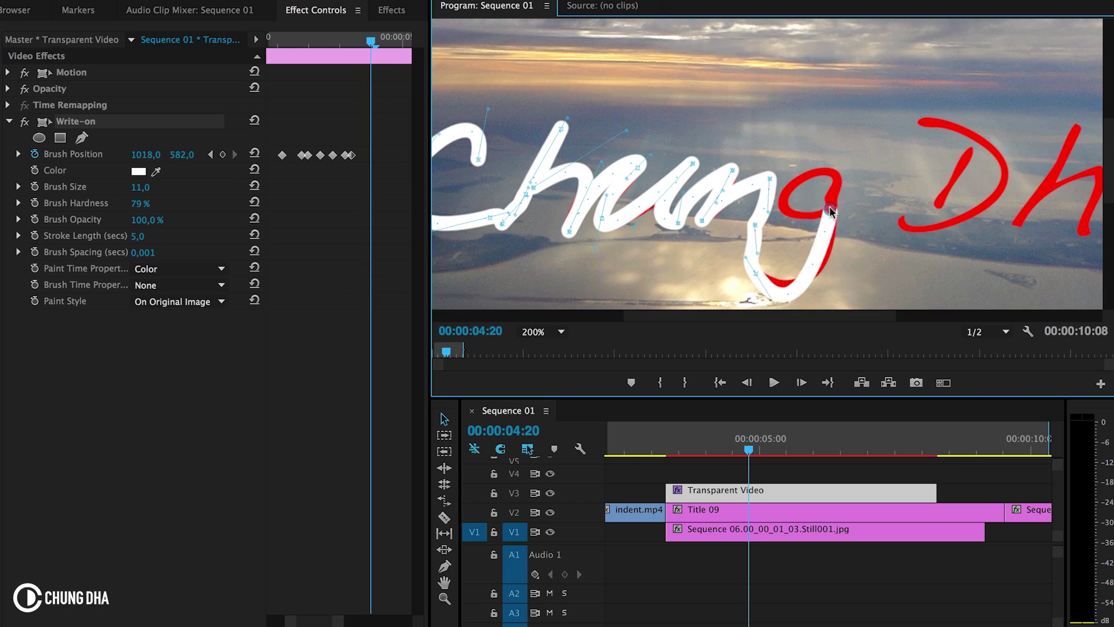
# - Trace the D with Brush Position keyframes and carry the path to the top of the second h at 1338,0, 474,0
pyautogui.scroll(-2, 831, 198)
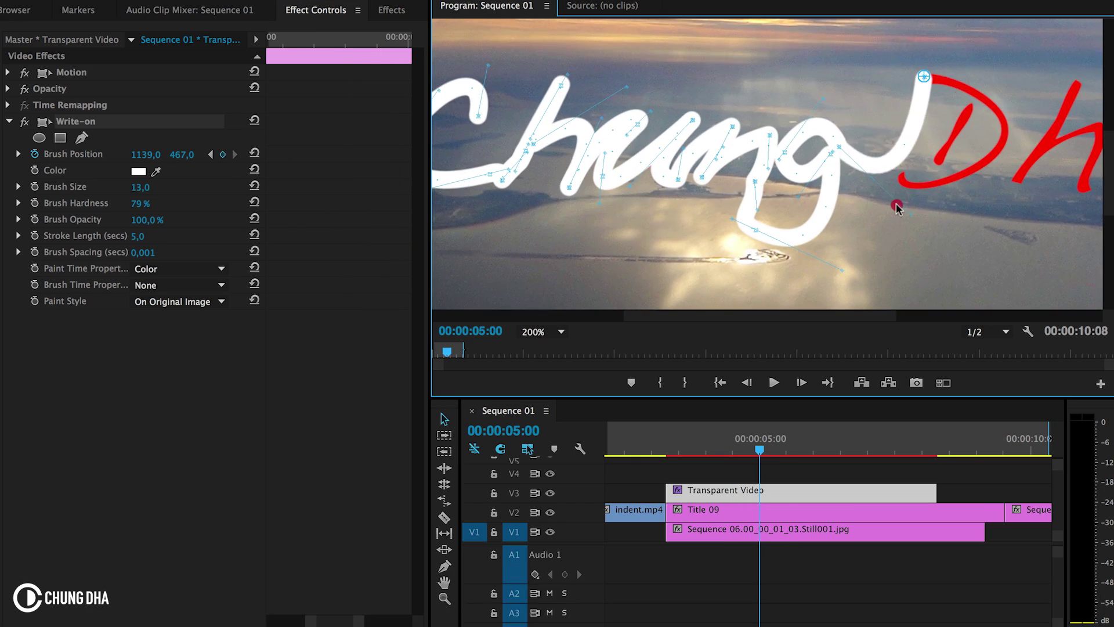
pyautogui.press('Right')
pyautogui.press('Right')
pyautogui.press('Right')
pyautogui.press('Right')
pyautogui.moveTo(752, 318); pyautogui.dragTo(842, 320)
pyautogui.press('Right')
pyautogui.moveTo(676, 180)
pyautogui.mouseDown()
pyautogui.moveTo(750, 105)
pyautogui.moveTo(711, 158)
pyautogui.moveTo(856, 82)
pyautogui.mouseUp()
# - Trace the second h down to 1253,0, 598,0 and continue the brush path across to the last a
pyautogui.press('Right')
pyautogui.press('Right')
pyautogui.press('Right')
# - Curve the brush path around the last a and finish it with a Brush Position keyframe at 1467,0, 611,0
pyautogui.press('Right')
pyautogui.press('Right')
pyautogui.press('Right')
pyautogui.press('Right')
pyautogui.press('Right')
pyautogui.press('Right')
pyautogui.press('Right')
pyautogui.press('Right')
pyautogui.press('Right')
pyautogui.press('Right')
pyautogui.press('Right')
pyautogui.press('Right')
pyautogui.press('Right')
pyautogui.press('Right')
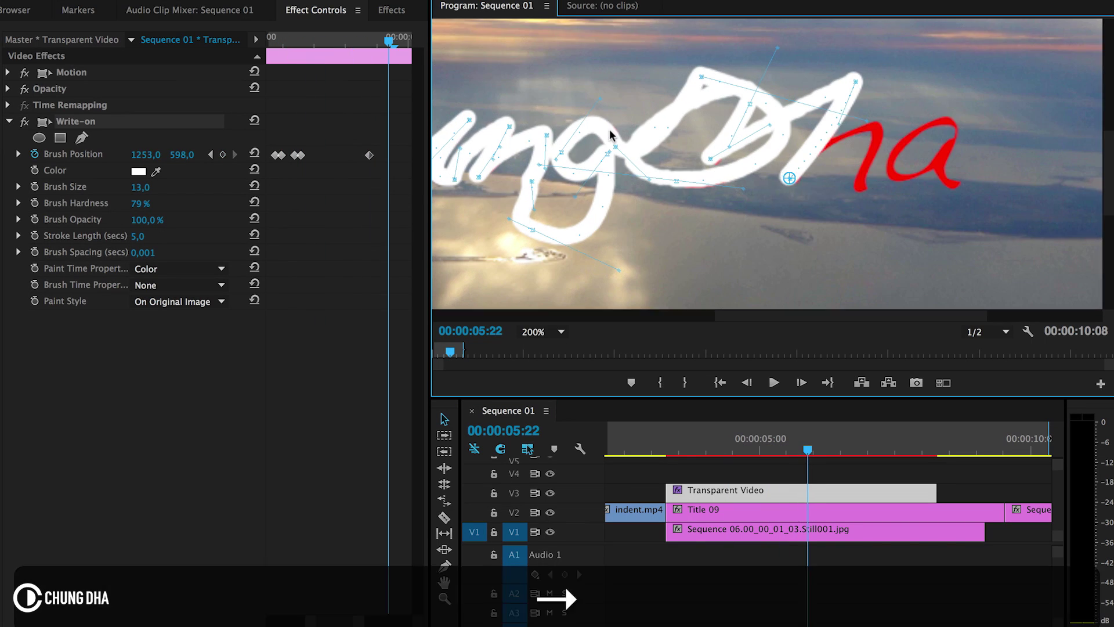
pyautogui.moveTo(790, 179)
pyautogui.mouseDown()
pyautogui.moveTo(860, 186)
pyautogui.moveTo(955, 133)
pyautogui.mouseUp()
pyautogui.press('Right')
pyautogui.press('Right')
pyautogui.press('Right')
pyautogui.moveTo(955, 133)
pyautogui.mouseDown()
pyautogui.moveTo(899, 155)
pyautogui.moveTo(1021, 42)
pyautogui.mouseUp()
pyautogui.press('Right')
pyautogui.press('Right')
pyautogui.moveTo(898, 156); pyautogui.dragTo(947, 145)
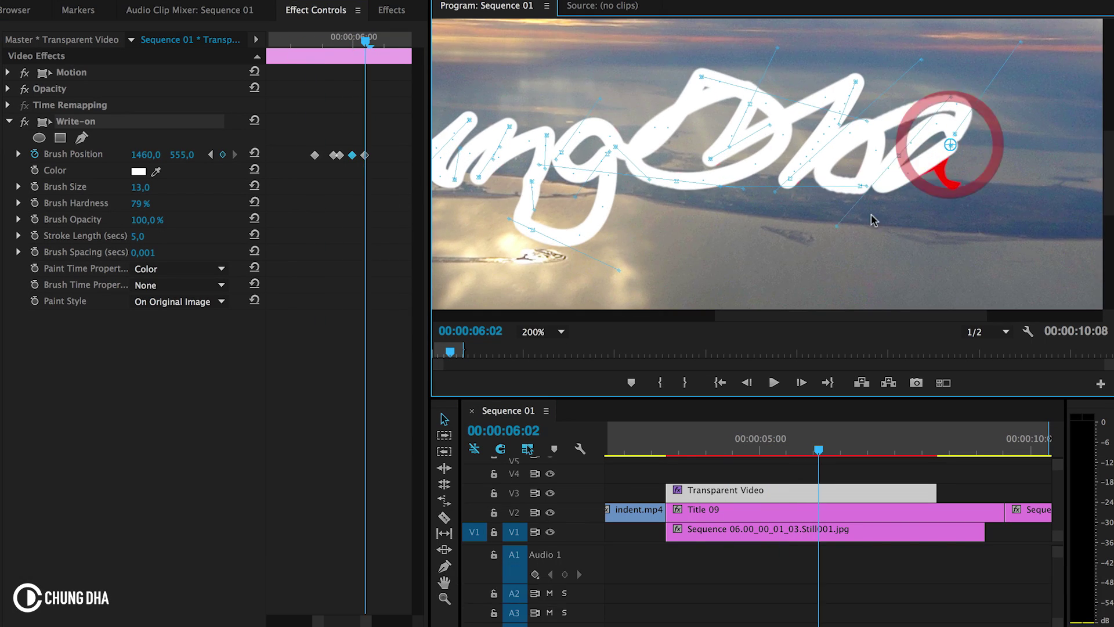
pyautogui.press('Right')
pyautogui.press('Right')
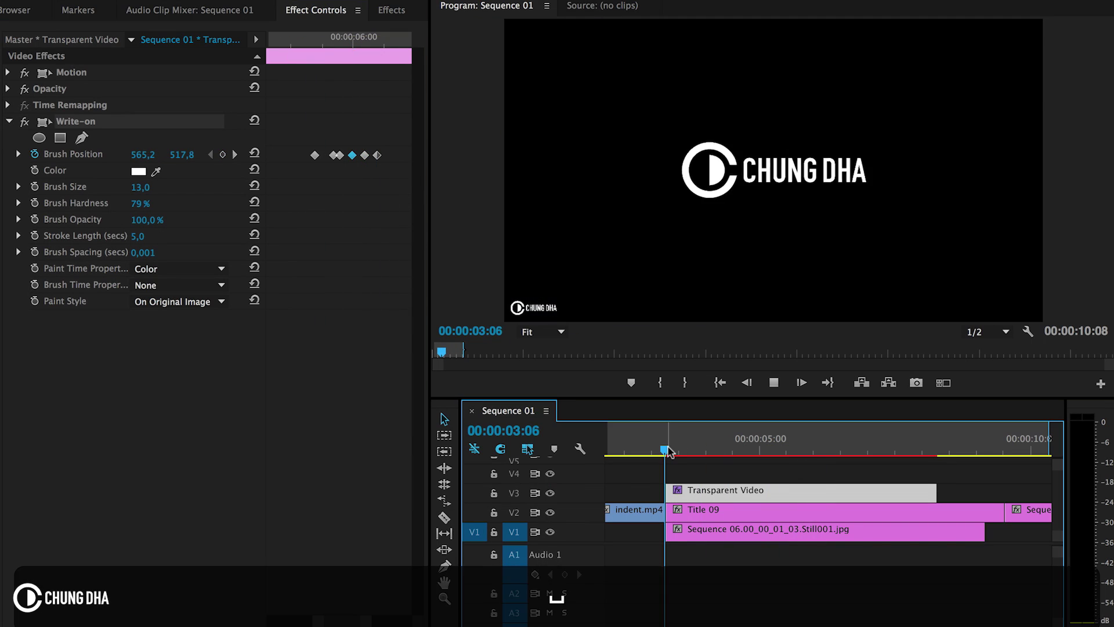
# - Play back the Transparent Video clip to check the write-on animation and its keyframe timing
pyautogui.press('space')
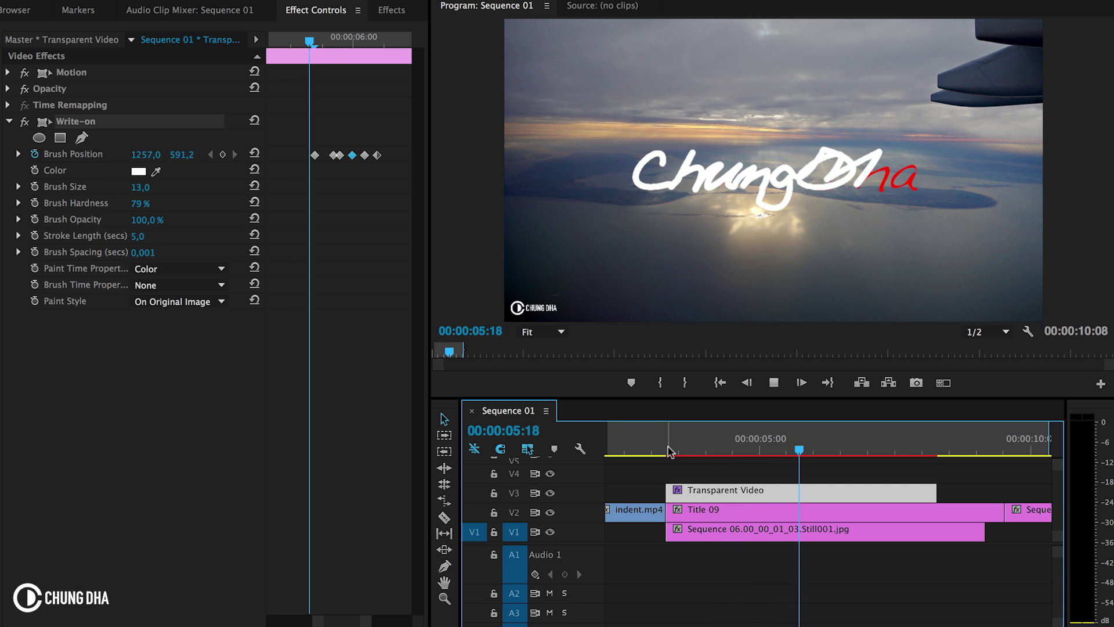
pyautogui.press('space')
pyautogui.moveTo(670, 451); pyautogui.dragTo(794, 469)
pyautogui.moveTo(312, 622)
pyautogui.mouseDown()
pyautogui.moveTo(325, 622)
pyautogui.moveTo(263, 619)
pyautogui.moveTo(378, 621)
pyautogui.mouseUp()
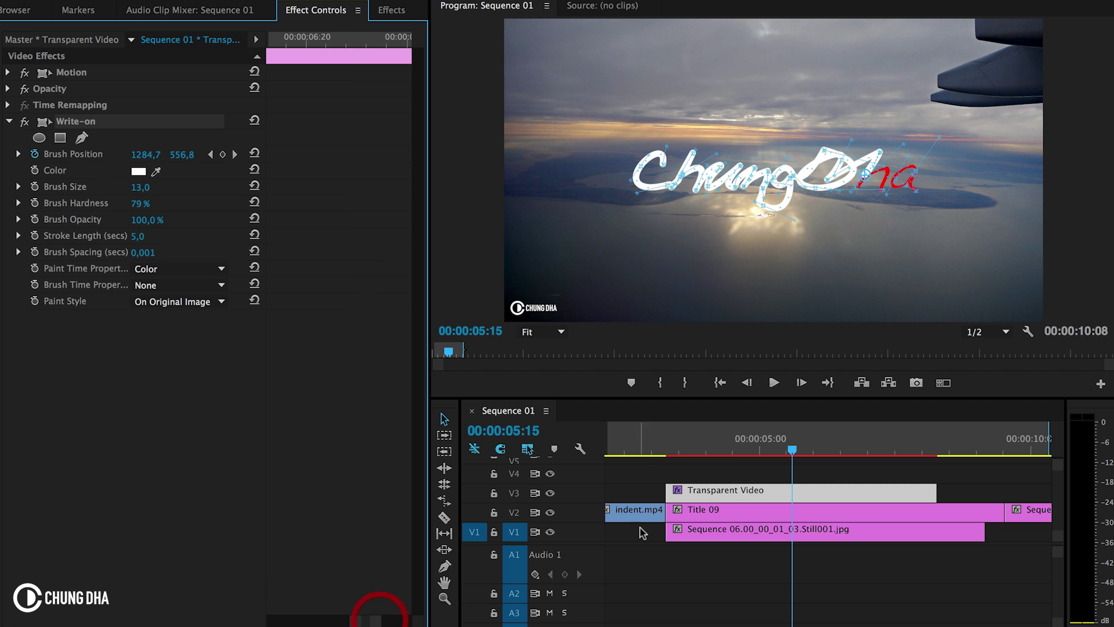
pyautogui.click(674, 449)
pyautogui.press('space')
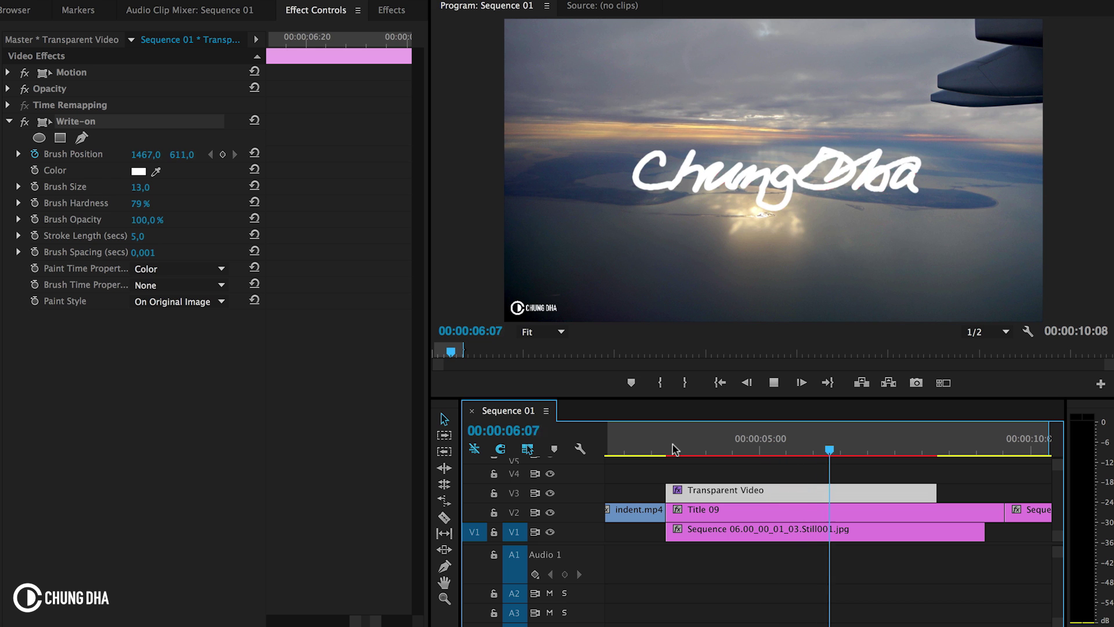
pyautogui.press('space')
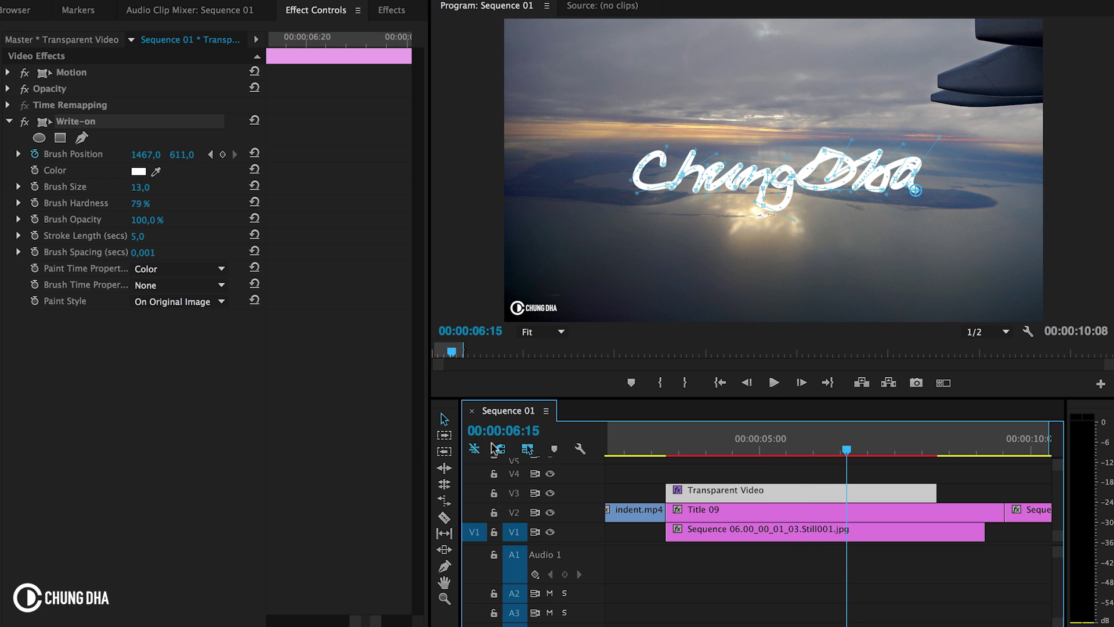
# - Move the last group of Brush Position keyframes earlier to close the timing gap after the keyframe at 00:00:05:08
pyautogui.moveTo(666, 451)
pyautogui.mouseDown()
pyautogui.moveTo(831, 455)
pyautogui.moveTo(768, 448)
pyautogui.moveTo(793, 433)
pyautogui.mouseUp()
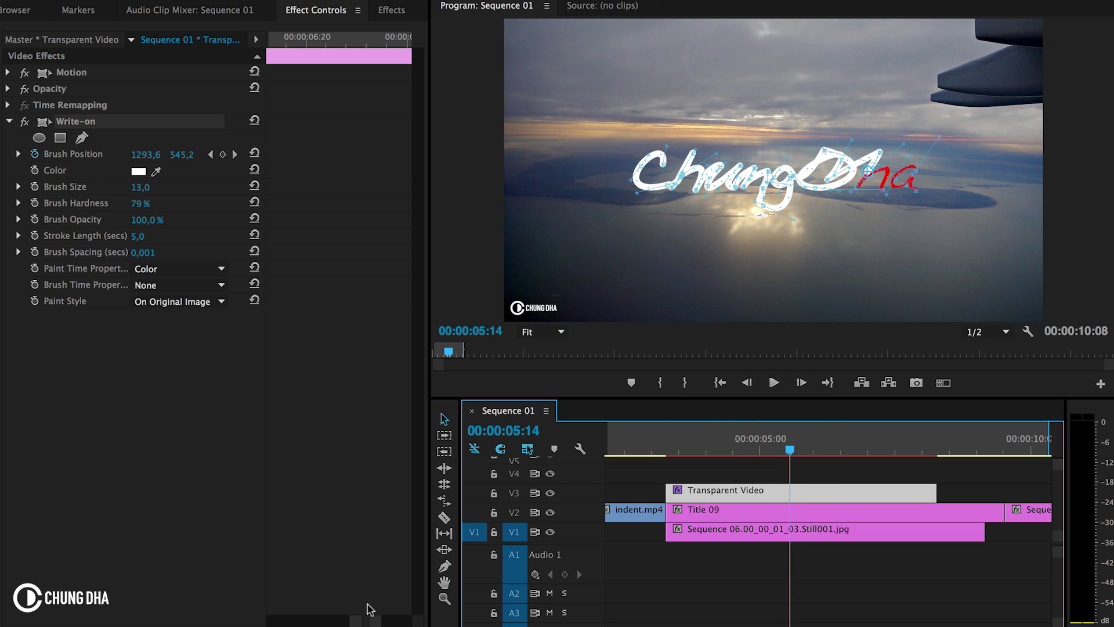
pyautogui.moveTo(358, 622); pyautogui.dragTo(311, 623)
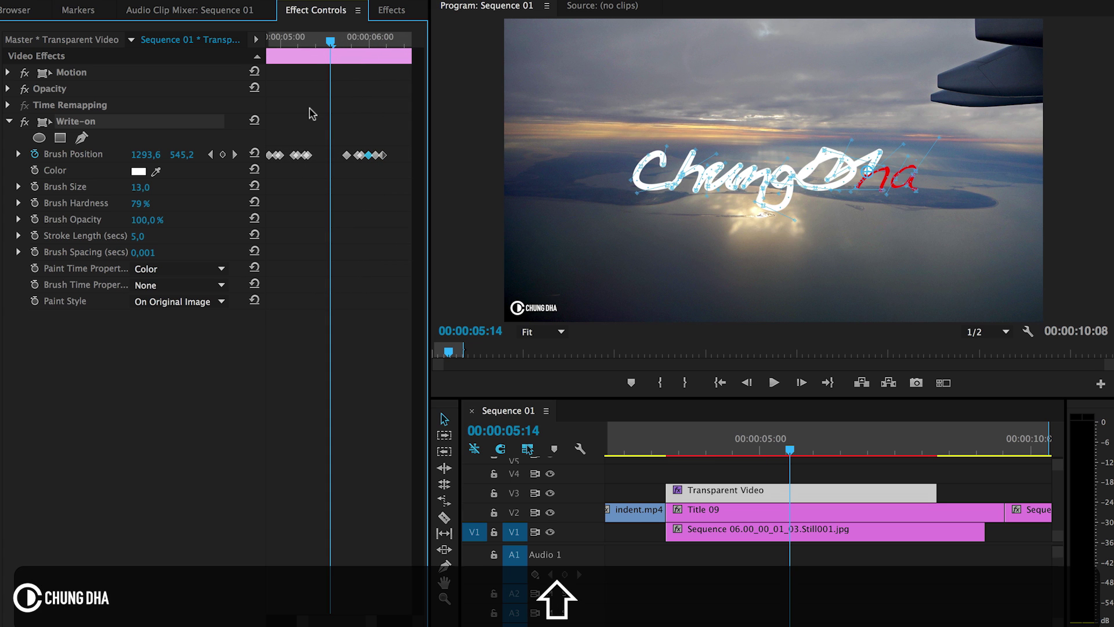
pyautogui.hotkey('shift', 'Left')
pyautogui.hotkey('shift', 'Left')
pyautogui.hotkey('shift', 'Right')
pyautogui.press('Left')
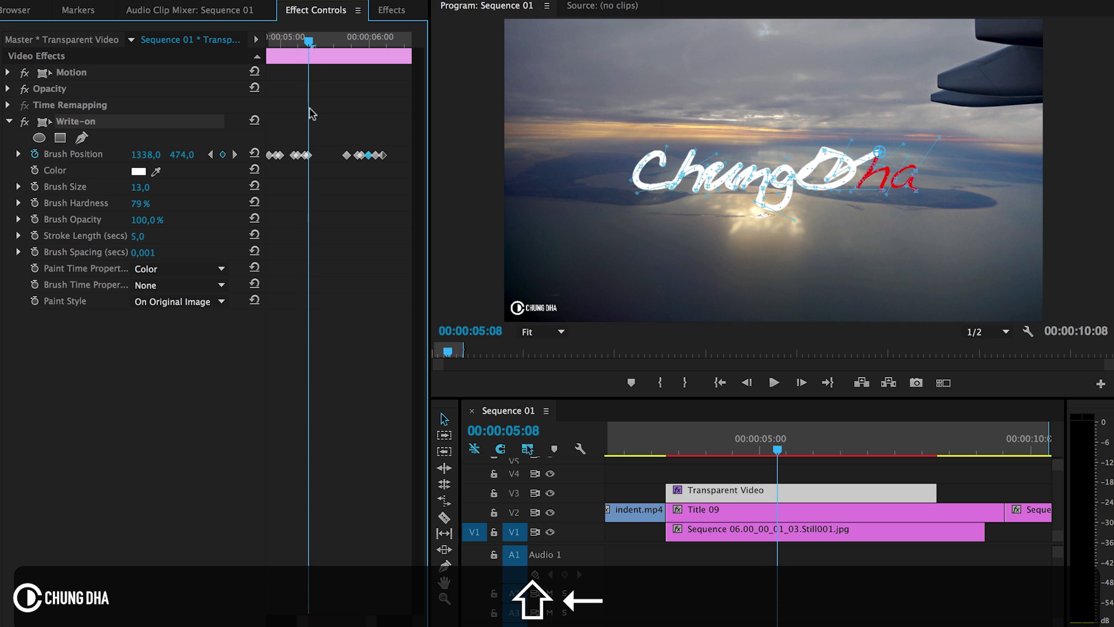
pyautogui.press('Right')
pyautogui.press('Right')
pyautogui.press('Right')
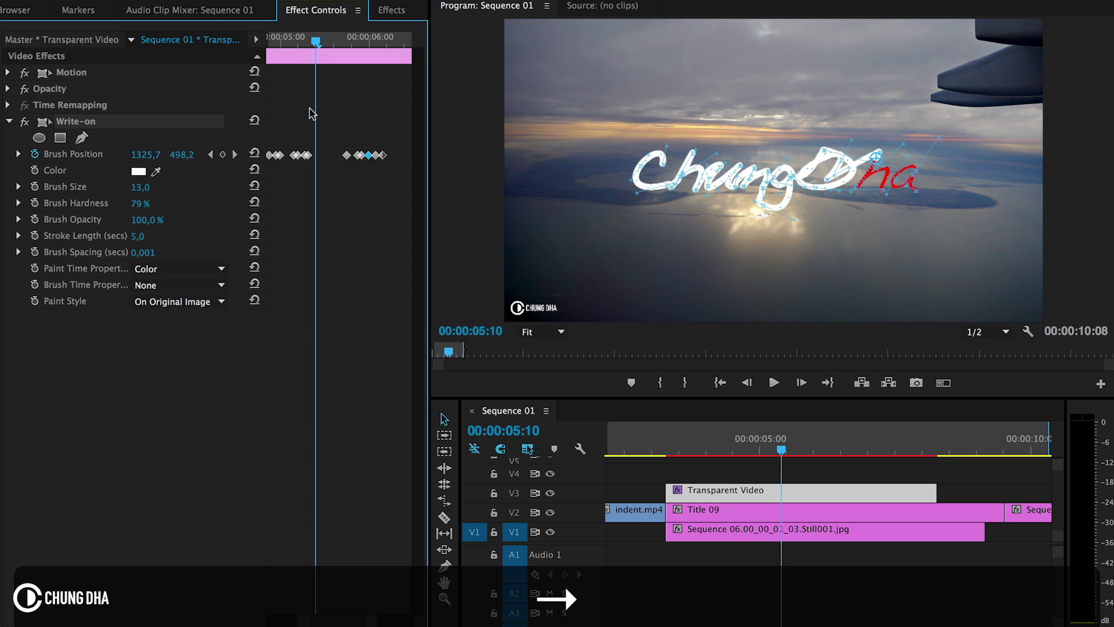
pyautogui.press('Right')
pyautogui.moveTo(341, 137)
pyautogui.mouseDown()
pyautogui.moveTo(398, 168)
pyautogui.moveTo(323, 157)
pyautogui.mouseUp()
# - Play the sequence from 00:00:03:07 to review the retimed handwriting animation
pyautogui.click(667, 440)
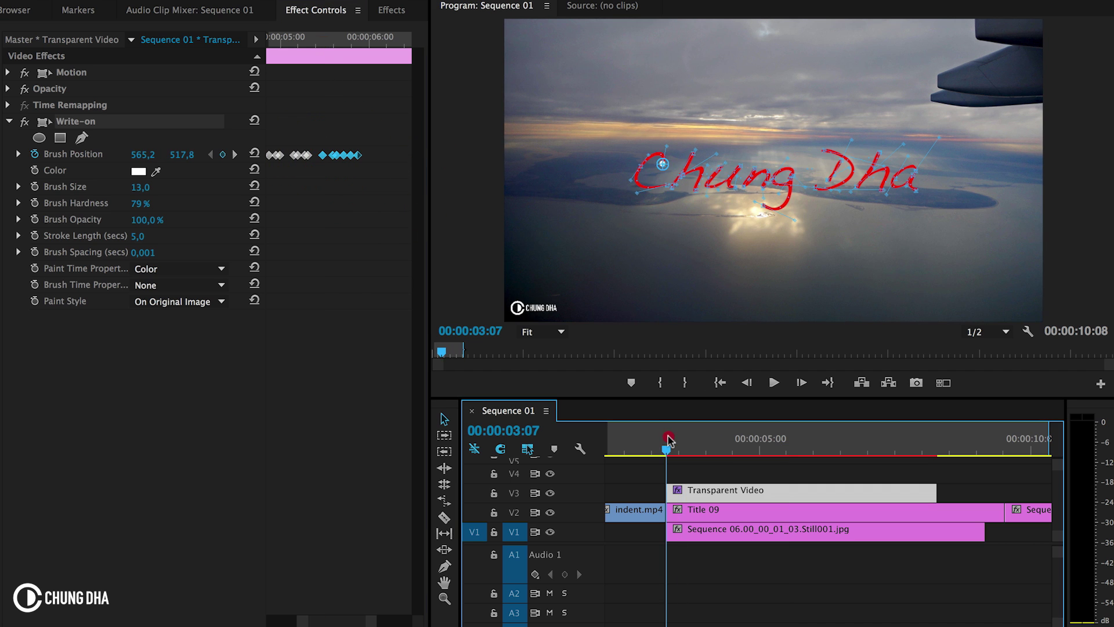
pyautogui.press('space')
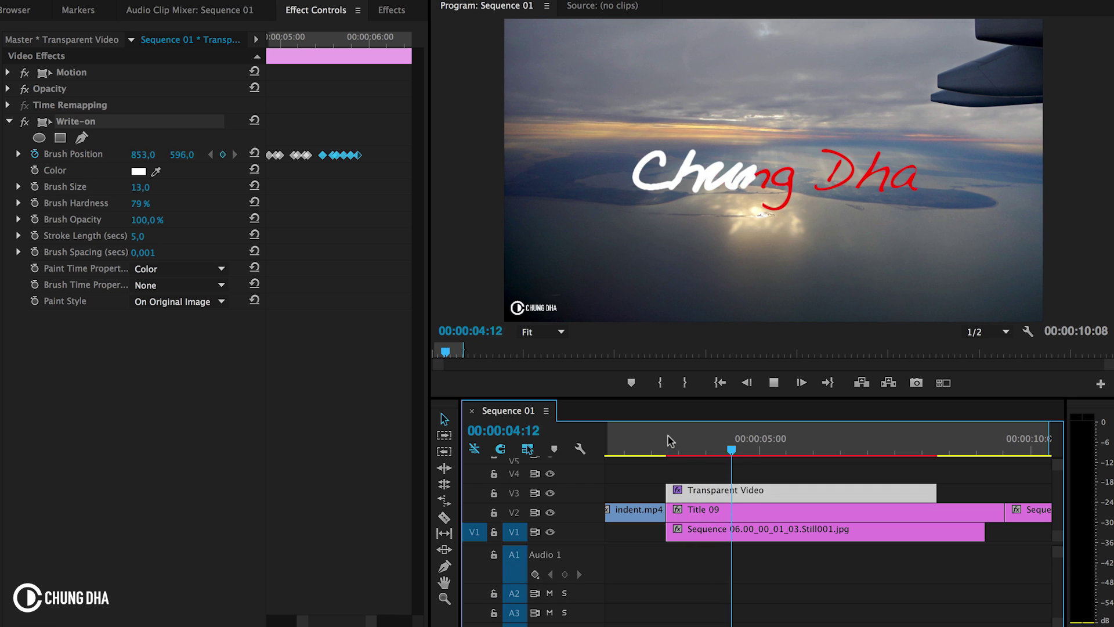
pyautogui.press('space')
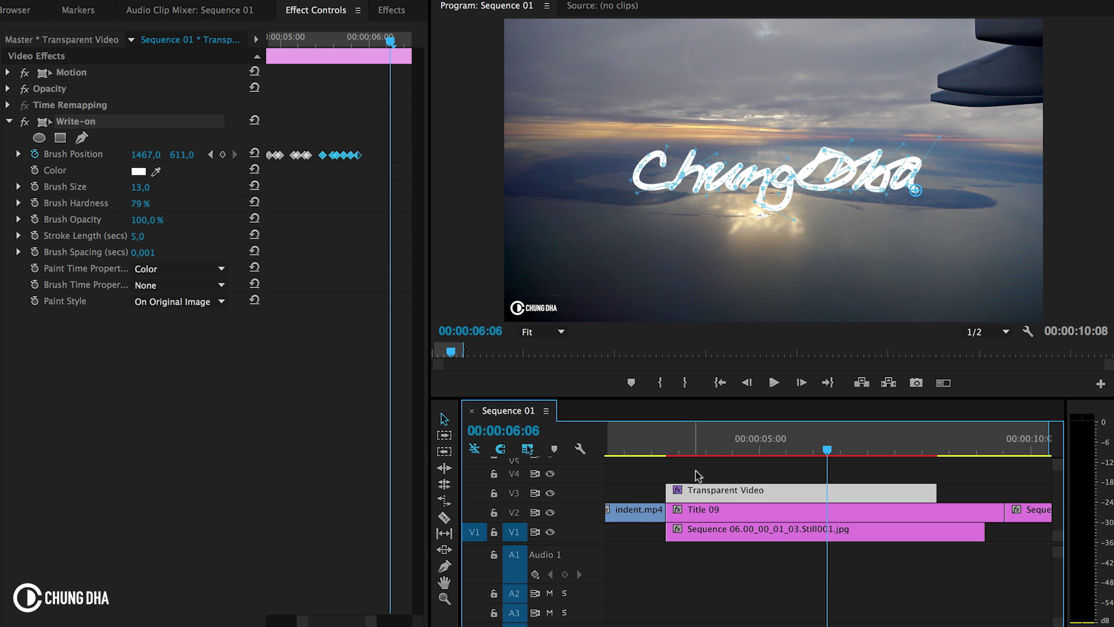
# - Apply the Track Matte Key effect from the Keying group to the Title 09 clip on V2
pyautogui.click(706, 509)
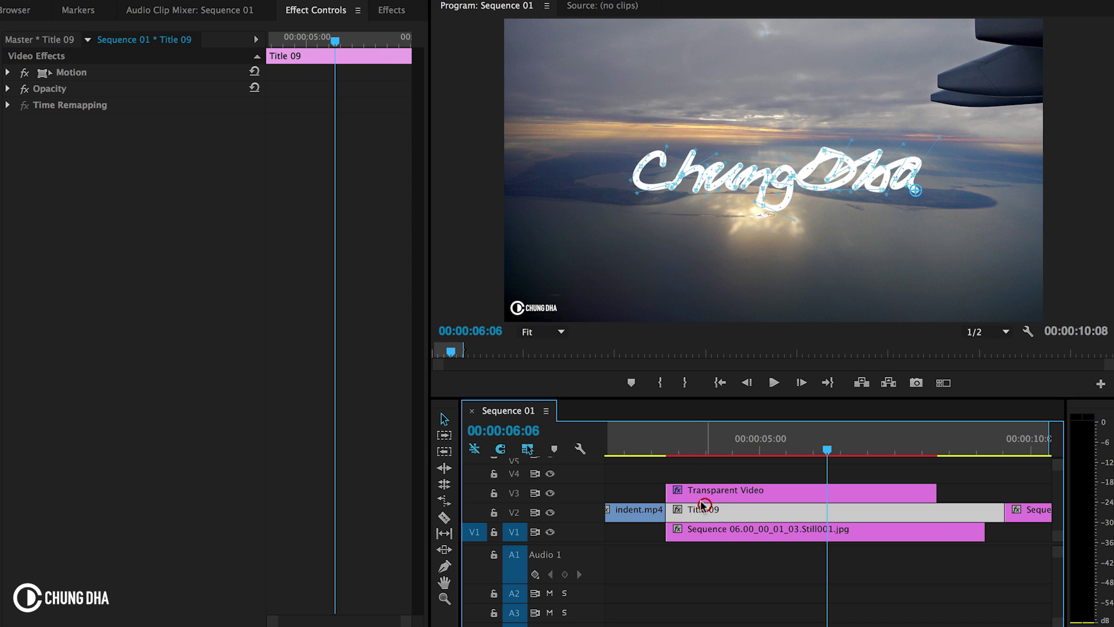
pyautogui.click(393, 8)
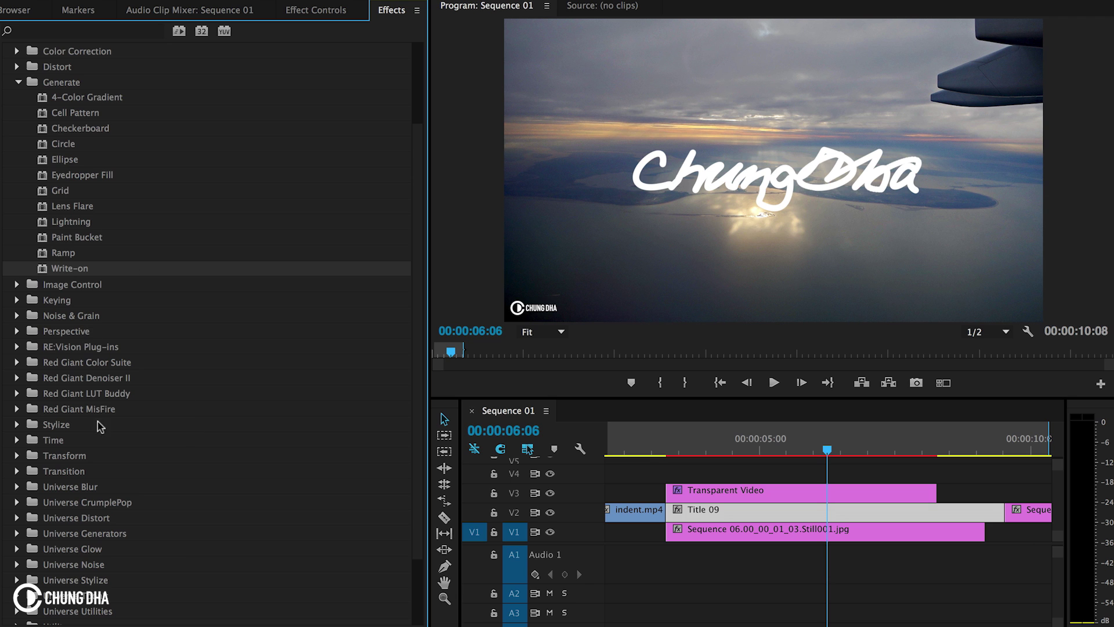
pyautogui.click(18, 300)
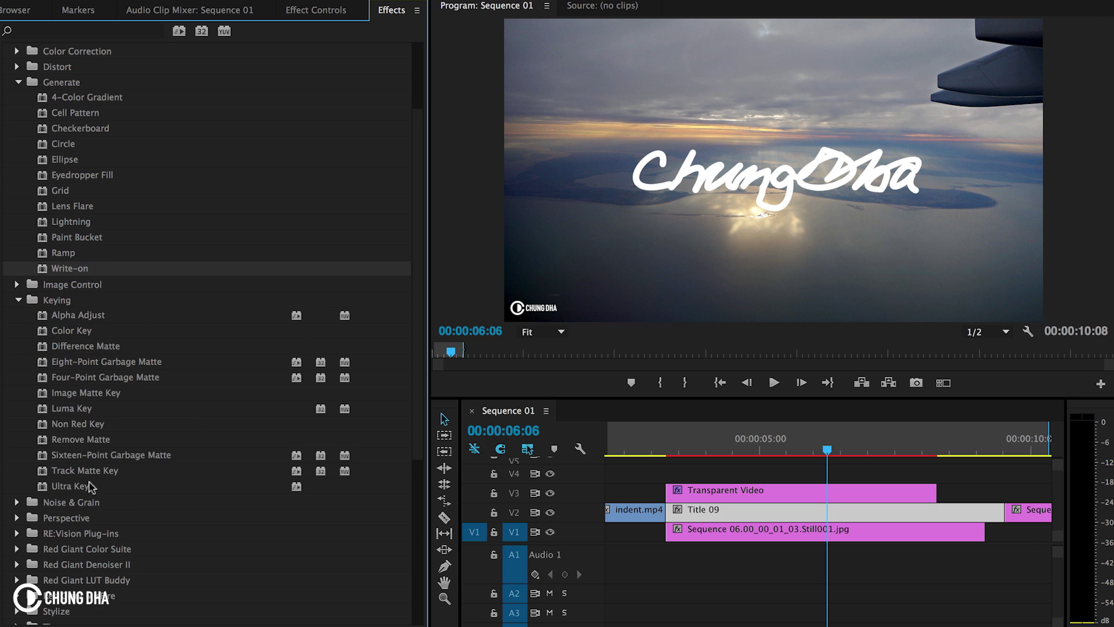
pyautogui.moveTo(80, 473); pyautogui.dragTo(712, 511)
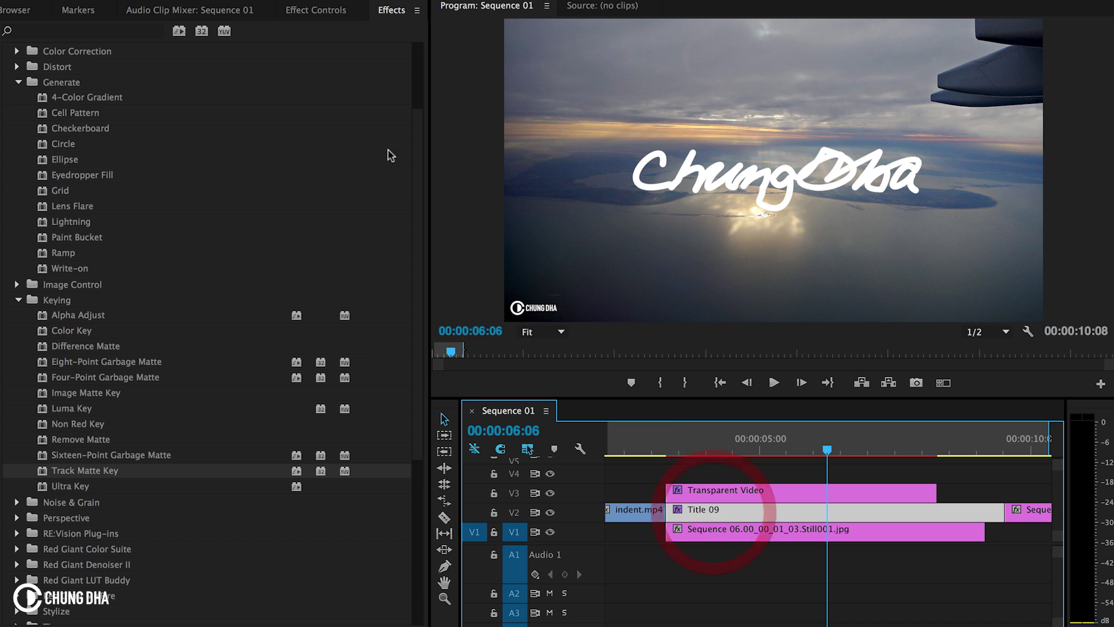
# - Set the matte of Title 09's Track Matte Key to Video 3 and scrub through the sequence to check the reveal
pyautogui.click(321, 9)
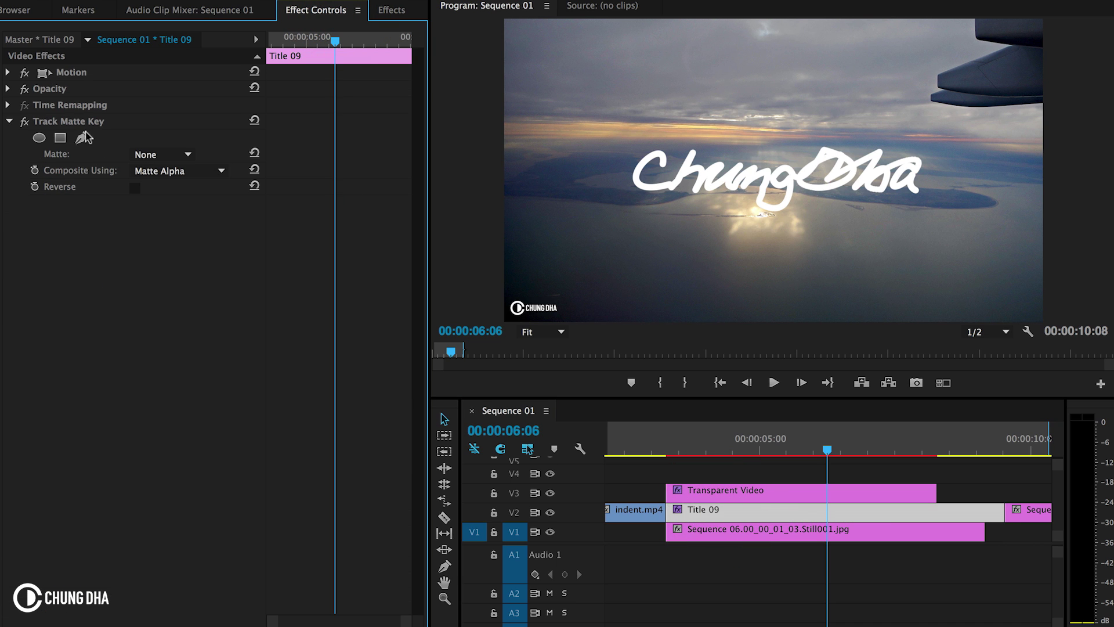
pyautogui.click(169, 160)
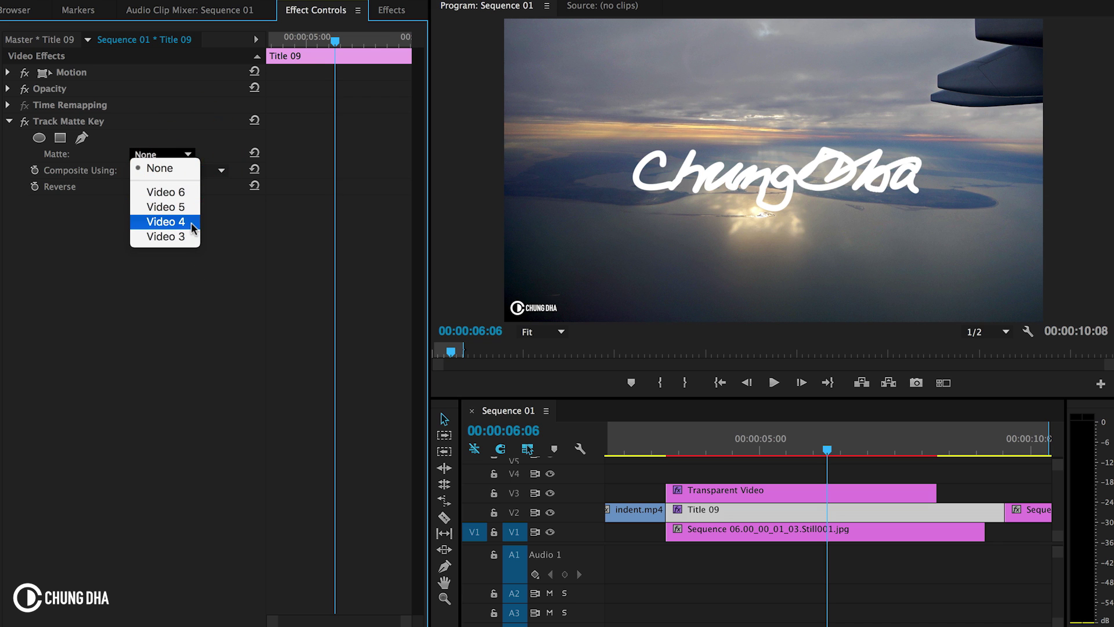
pyautogui.click(176, 237)
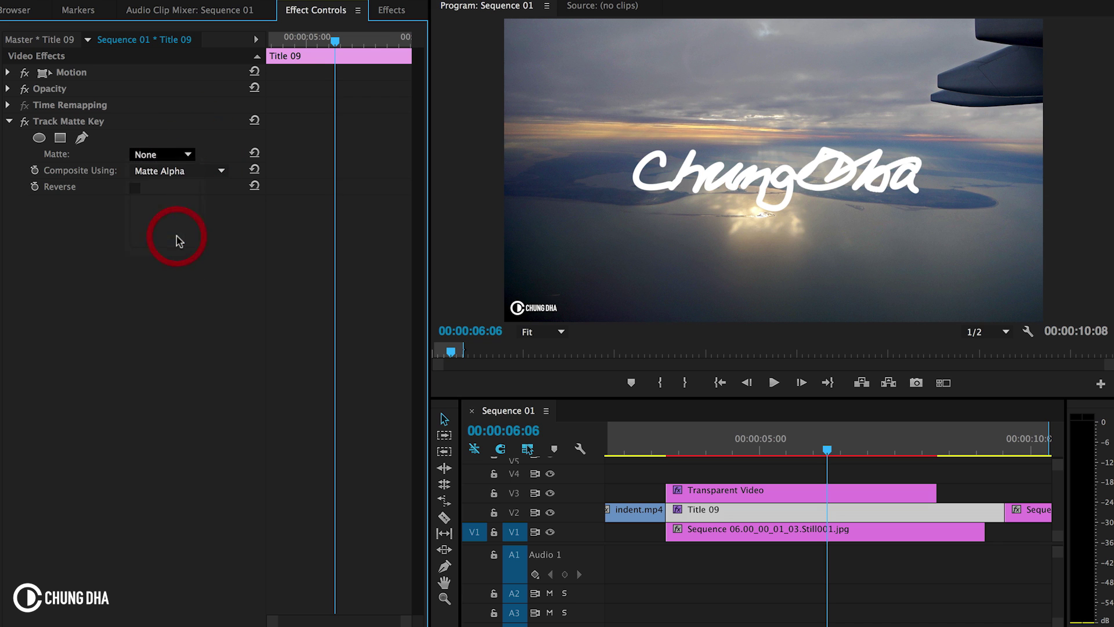
pyautogui.moveTo(674, 456); pyautogui.dragTo(827, 456)
pyautogui.click(826, 454)
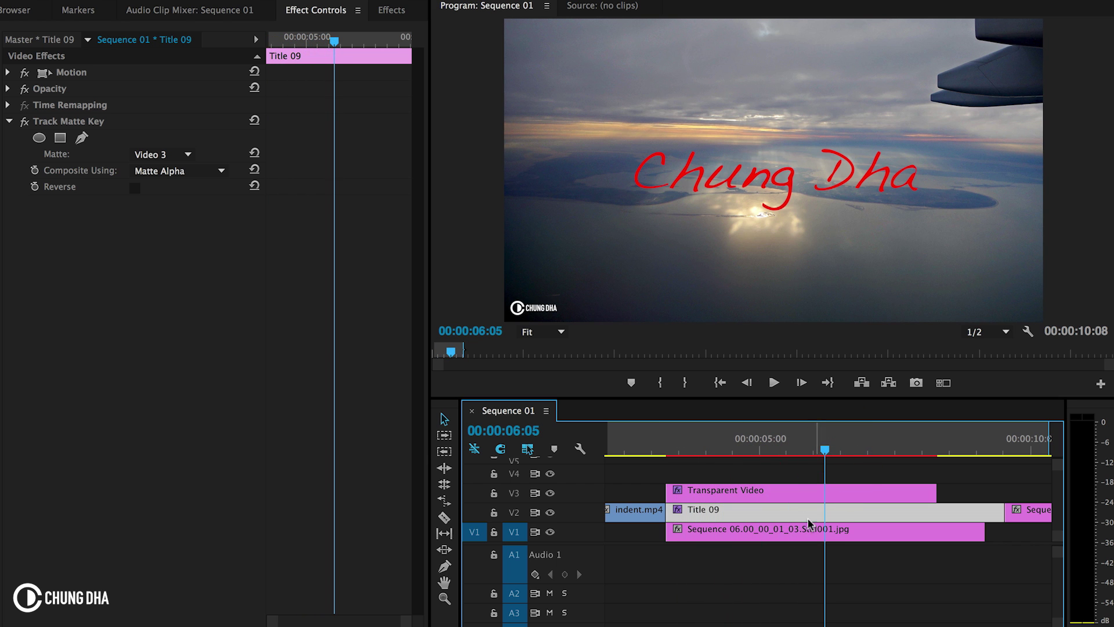
# - Open Title 09 for editing and change the text's solid fill color to white
pyautogui.doubleClick(781, 515)
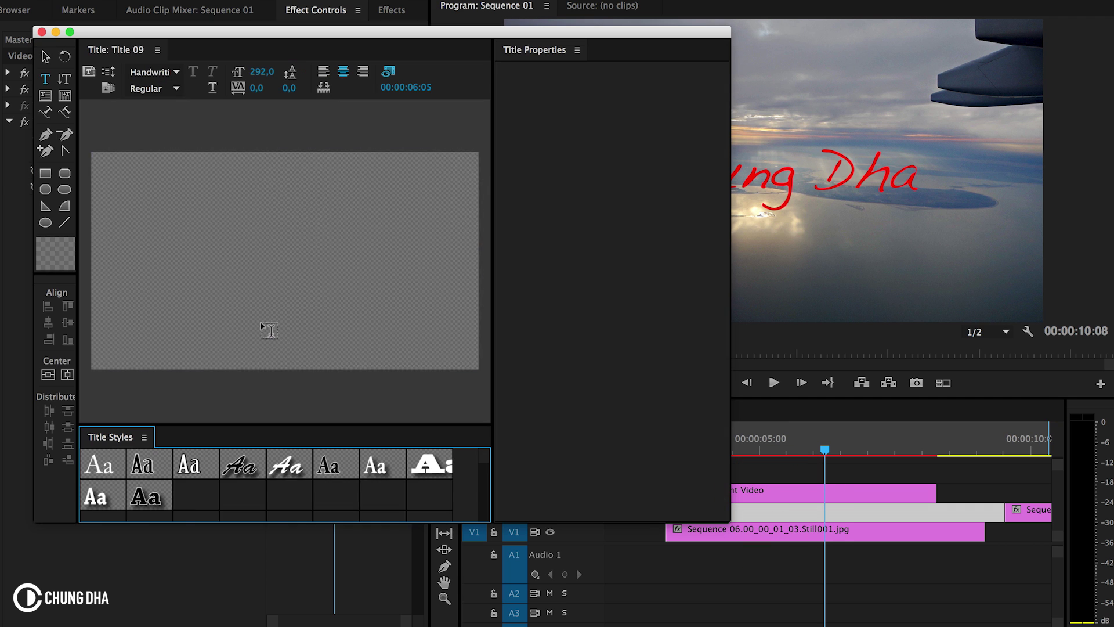
pyautogui.click(634, 419)
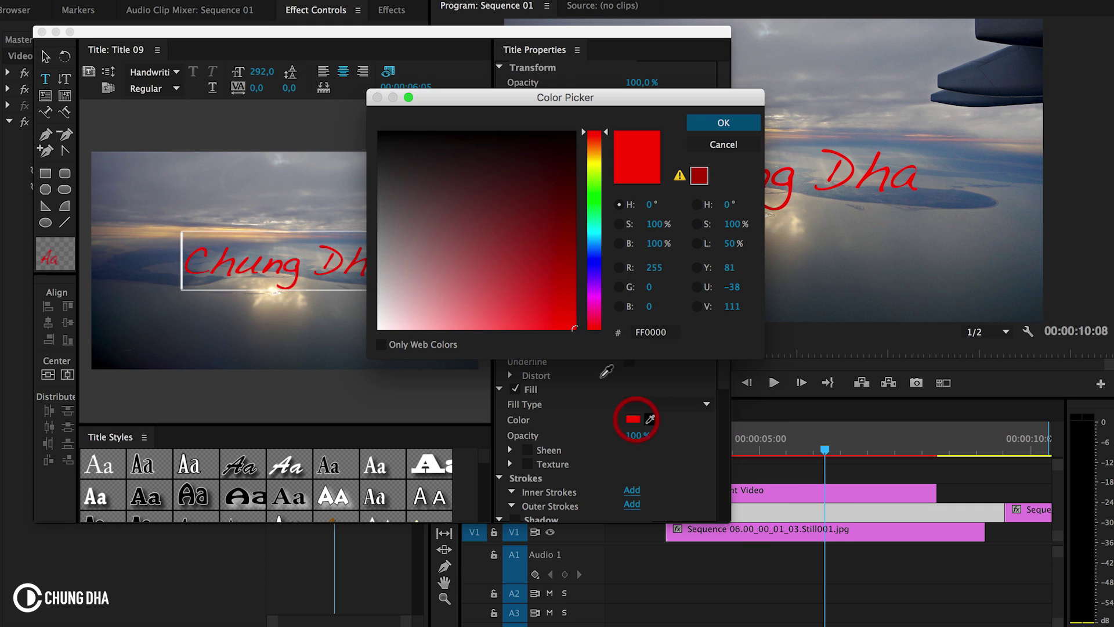
pyautogui.moveTo(385, 324); pyautogui.dragTo(342, 369)
pyautogui.click(724, 122)
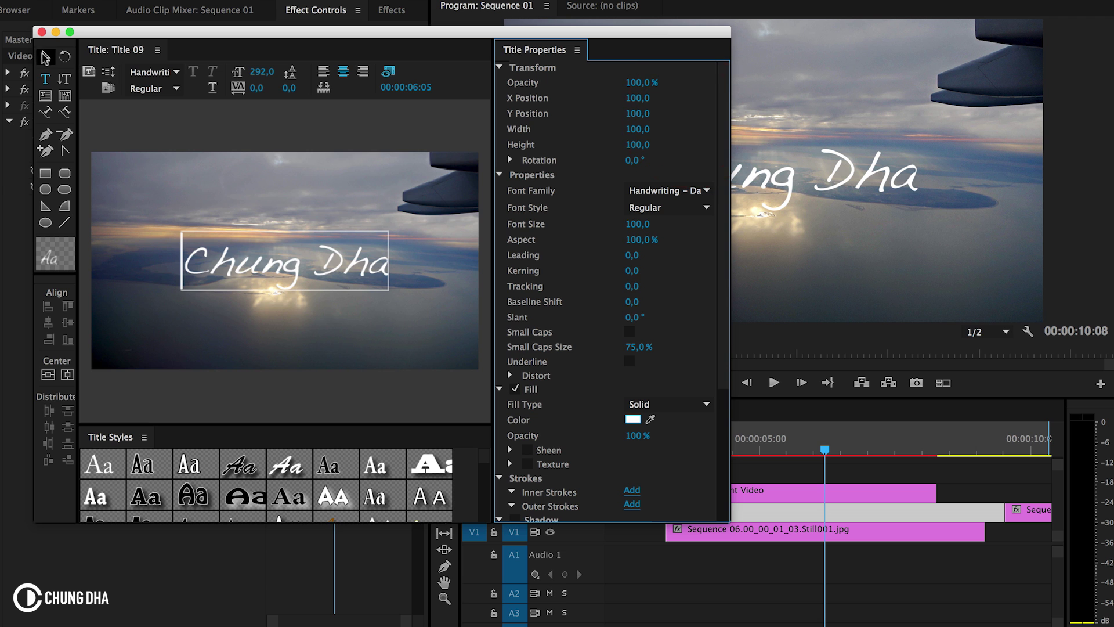